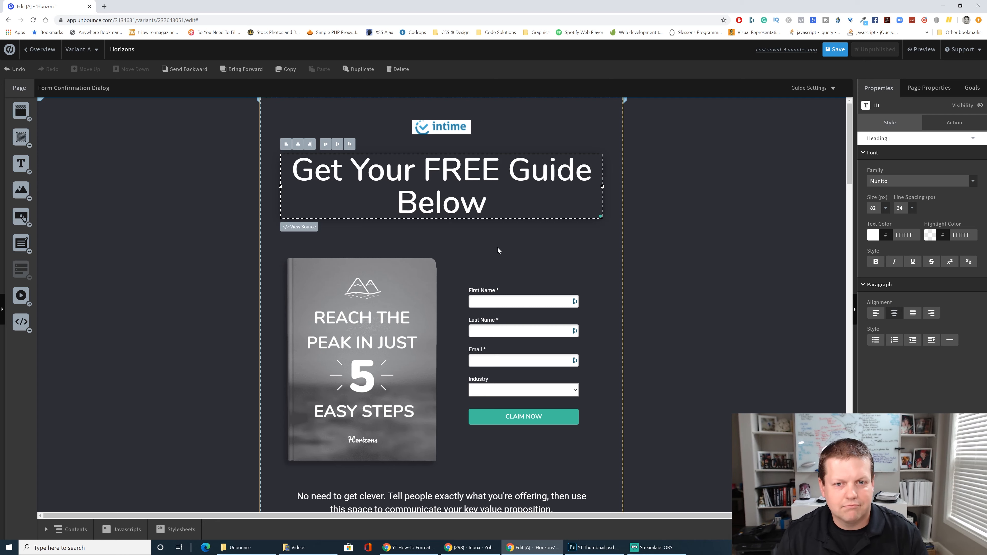
# Change the "Get Your FREE Guide Below" headline's font to Montserrat at a size of 72 px
pyautogui.doubleClick(487, 202)
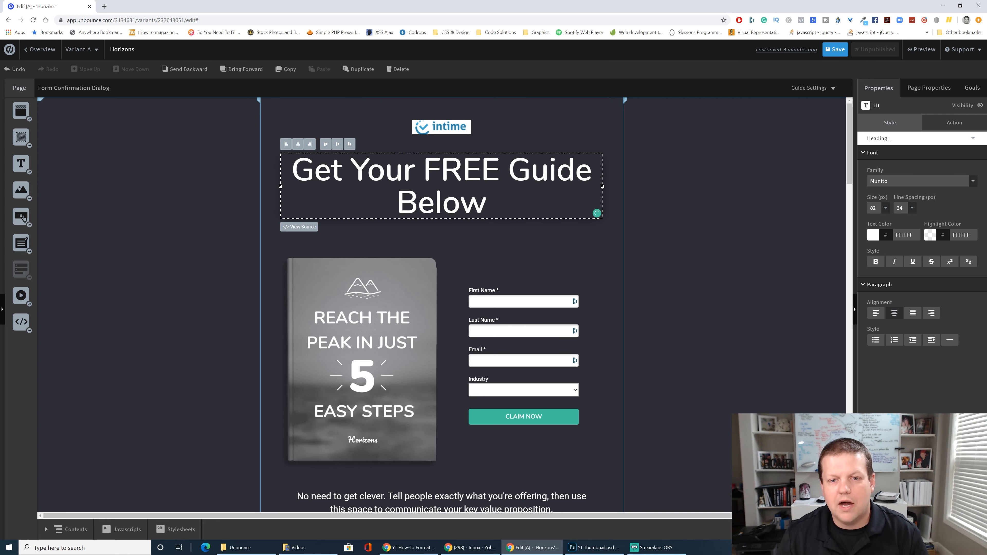
pyautogui.moveTo(487, 204); pyautogui.dragTo(291, 170)
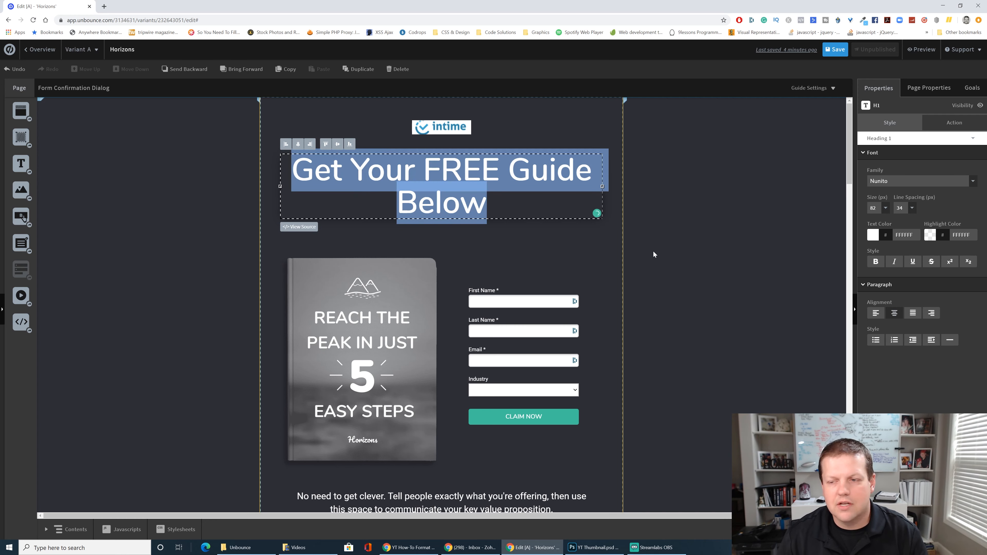
pyautogui.click(973, 181)
pyautogui.click(890, 234)
pyautogui.click(886, 209)
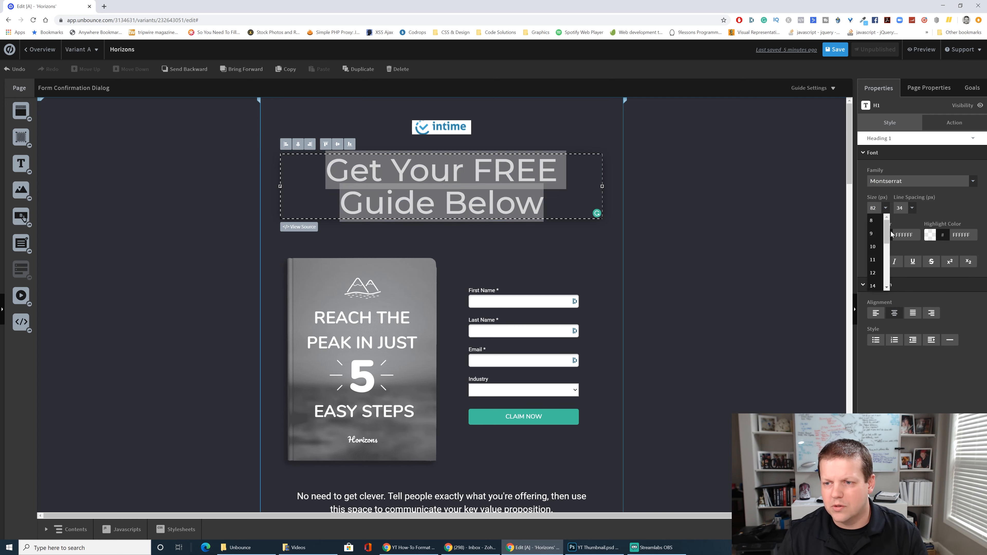
pyautogui.moveTo(890, 233); pyautogui.dragTo(890, 275)
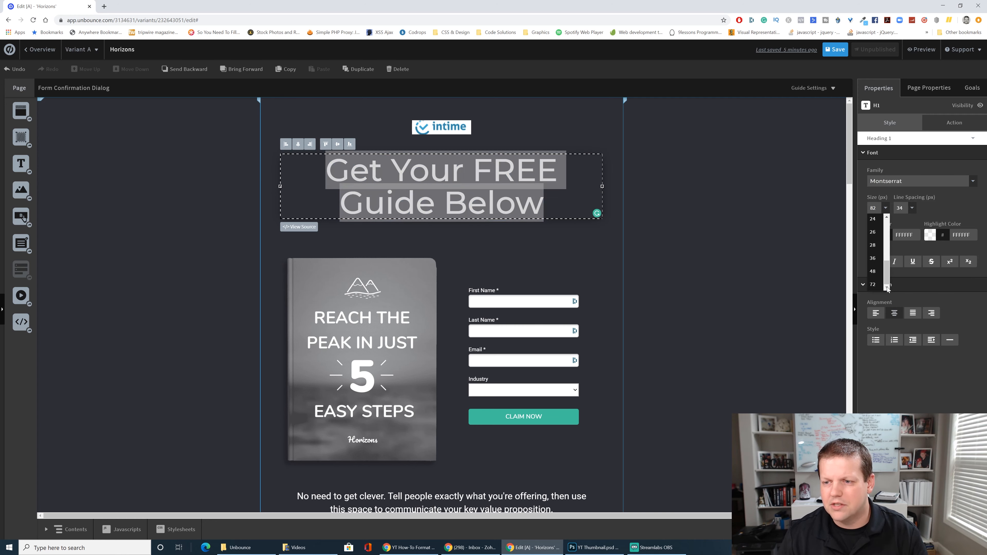
pyautogui.click(874, 286)
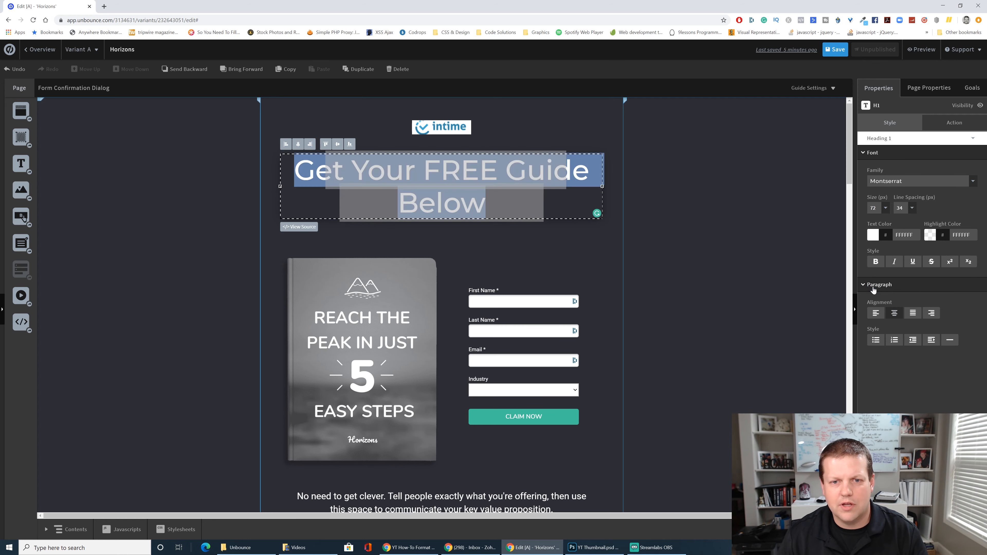
pyautogui.click(556, 254)
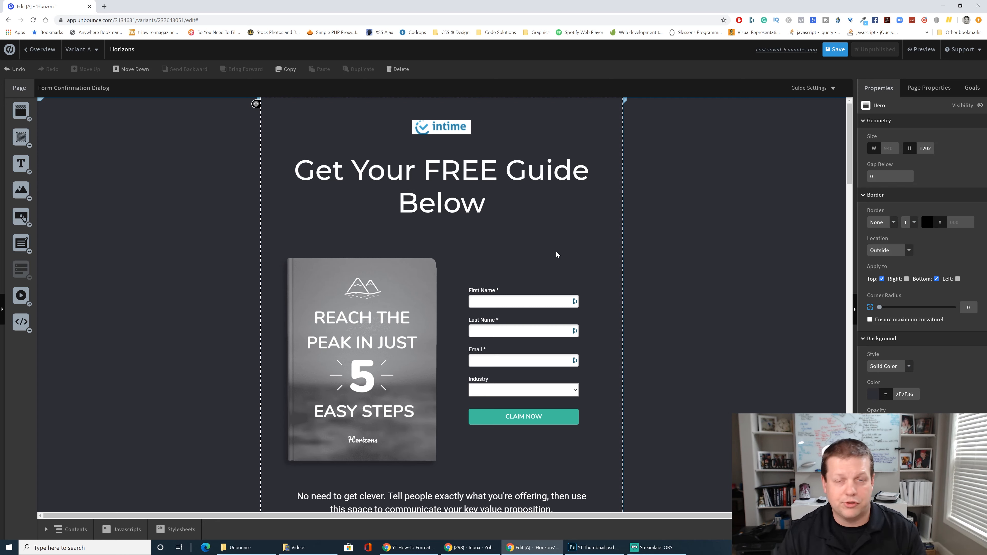
# Replace the book cover image beside the form with an uploaded tablet mockup, scaled to fit the original image size
pyautogui.click(401, 280)
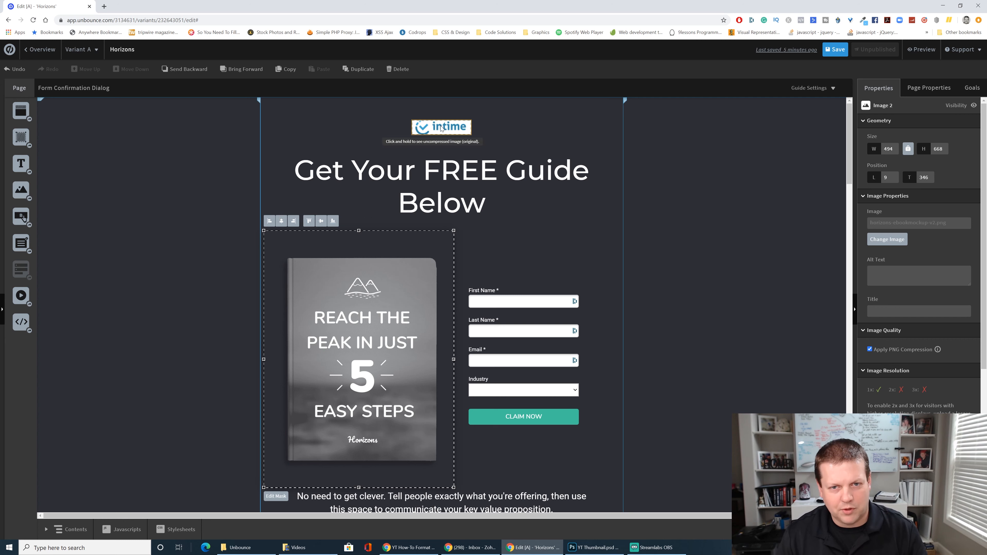
pyautogui.doubleClick(406, 293)
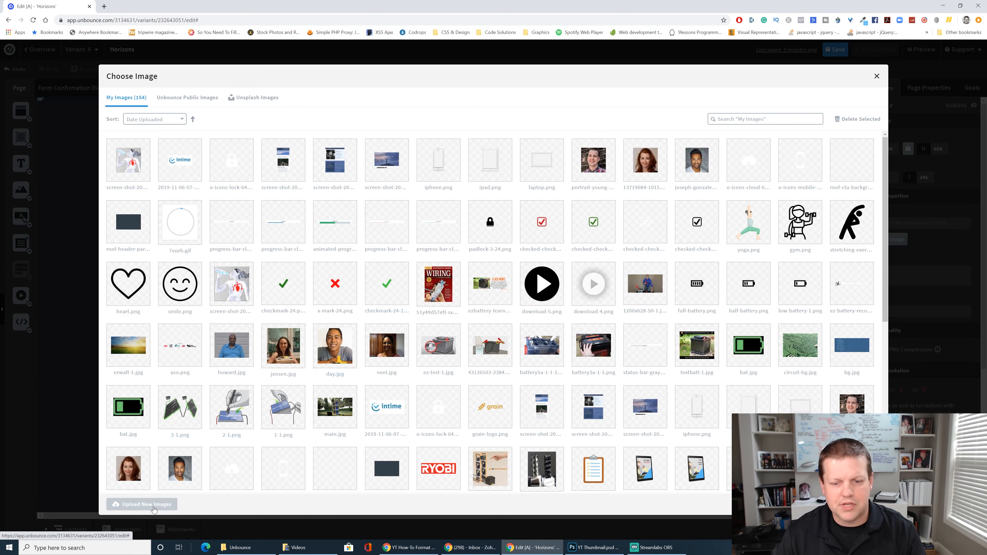
pyautogui.click(154, 504)
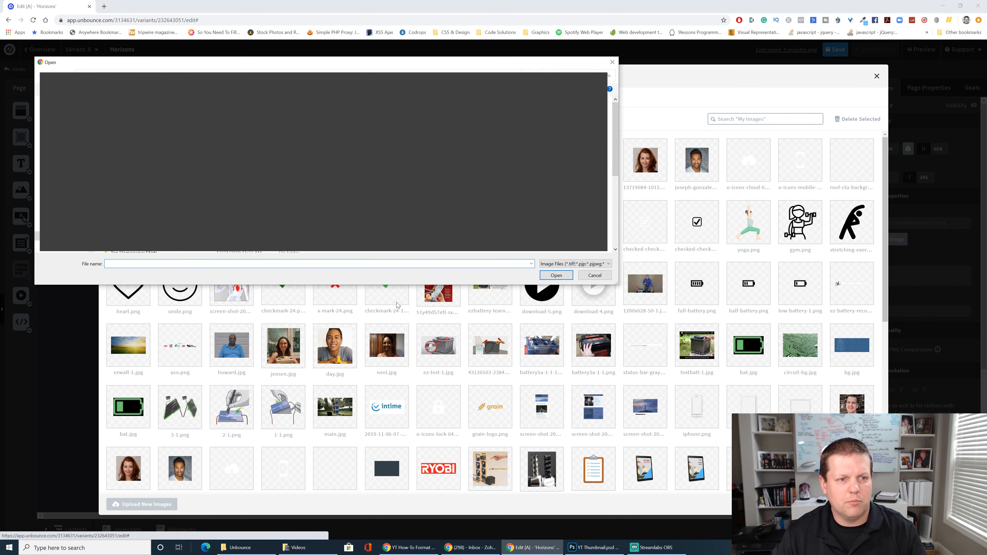
pyautogui.scroll(-5, 611, 175)
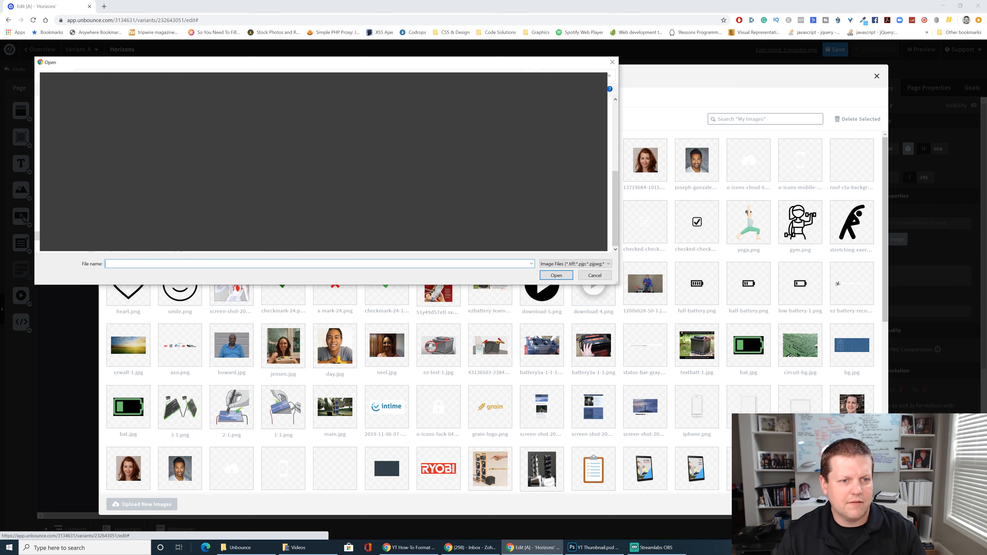
pyautogui.click(557, 275)
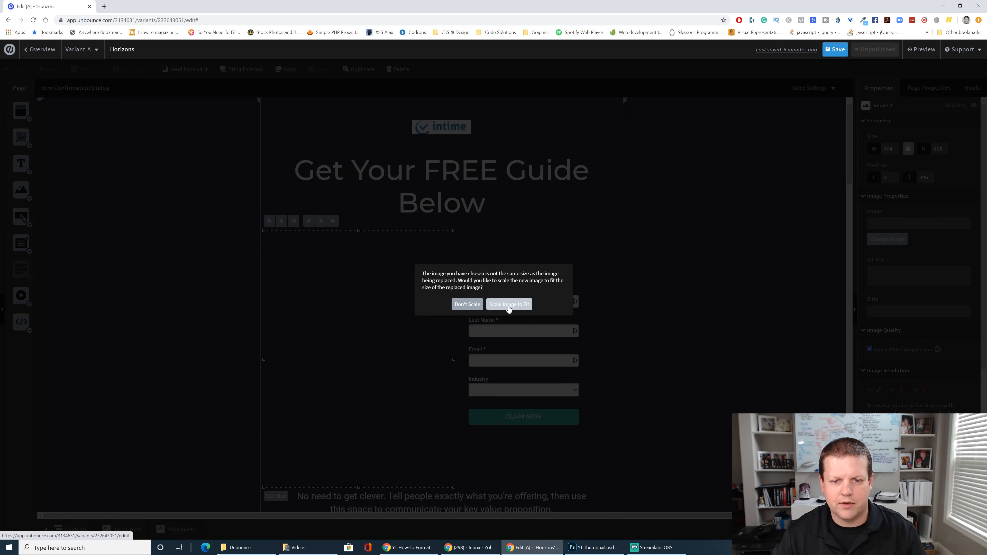
pyautogui.click(508, 305)
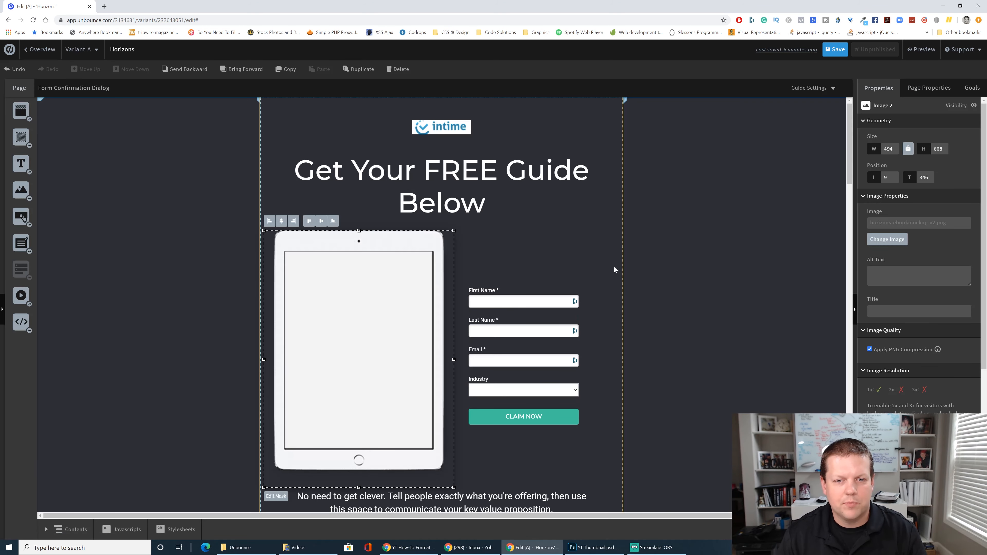
pyautogui.click(680, 254)
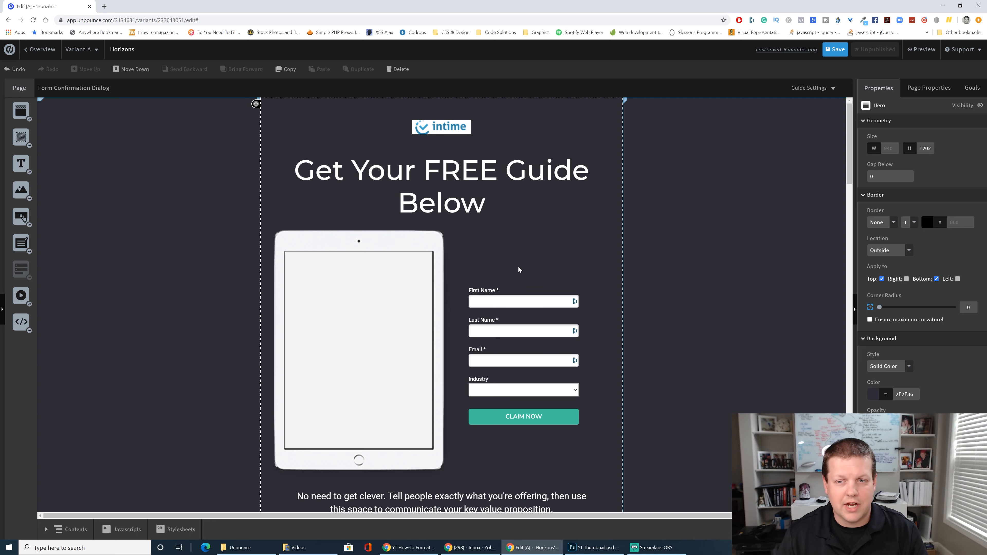
# Shorten the dark Hero section to a height of about 1128 px, removing empty space below its value proposition text
pyautogui.scroll(-1, 540, 236)
pyautogui.scroll(-8, 541, 233)
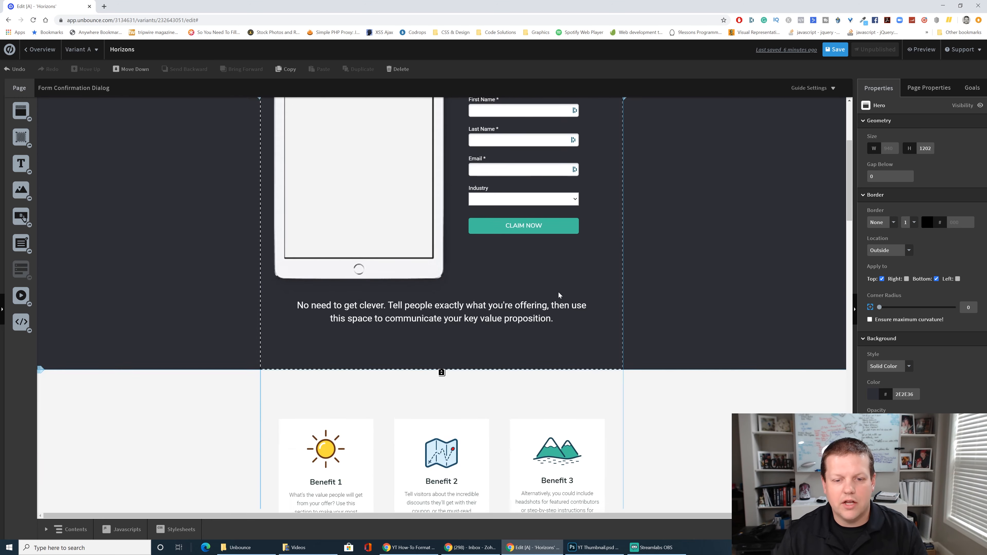
pyautogui.scroll(-10, 558, 297)
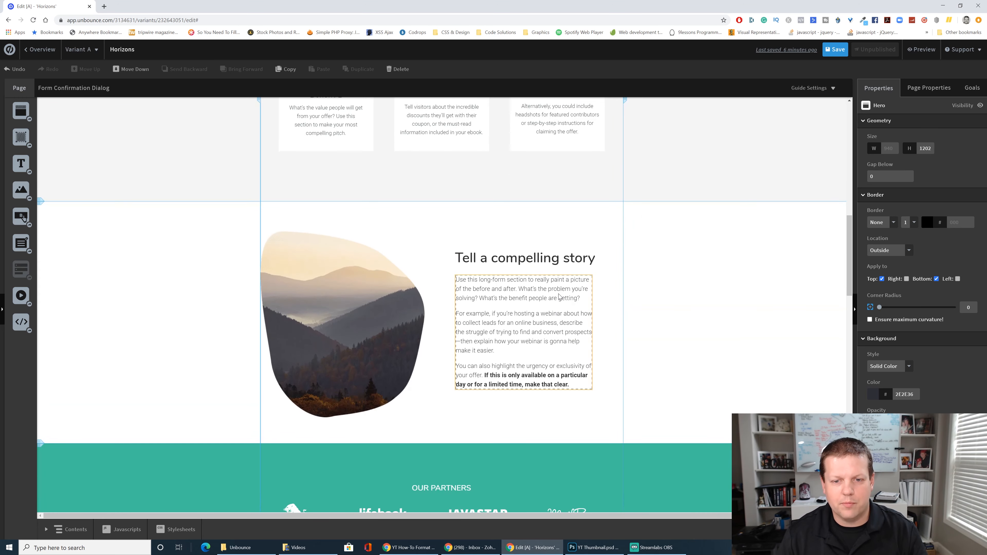
pyautogui.scroll(-11, 558, 297)
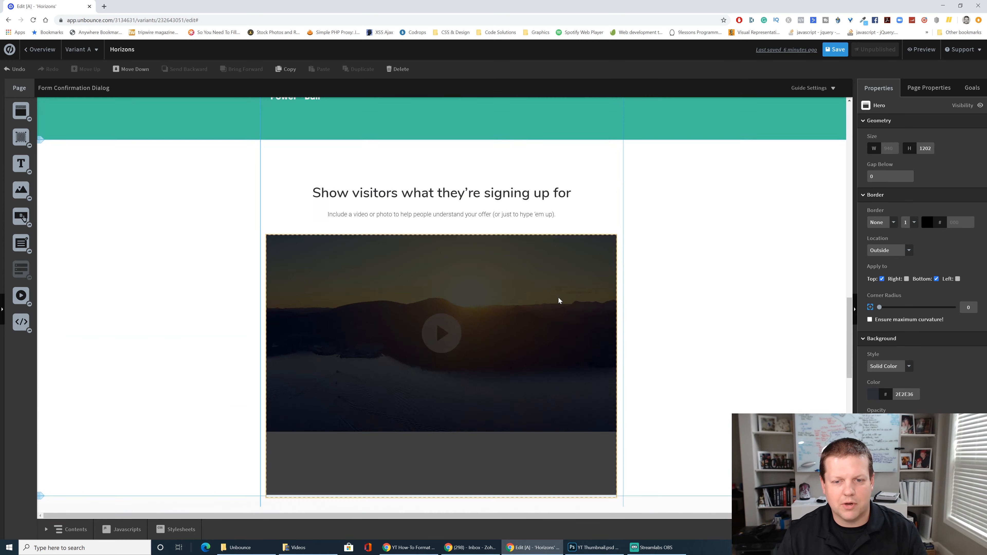
pyautogui.scroll(10, 558, 298)
pyautogui.scroll(10, 558, 298)
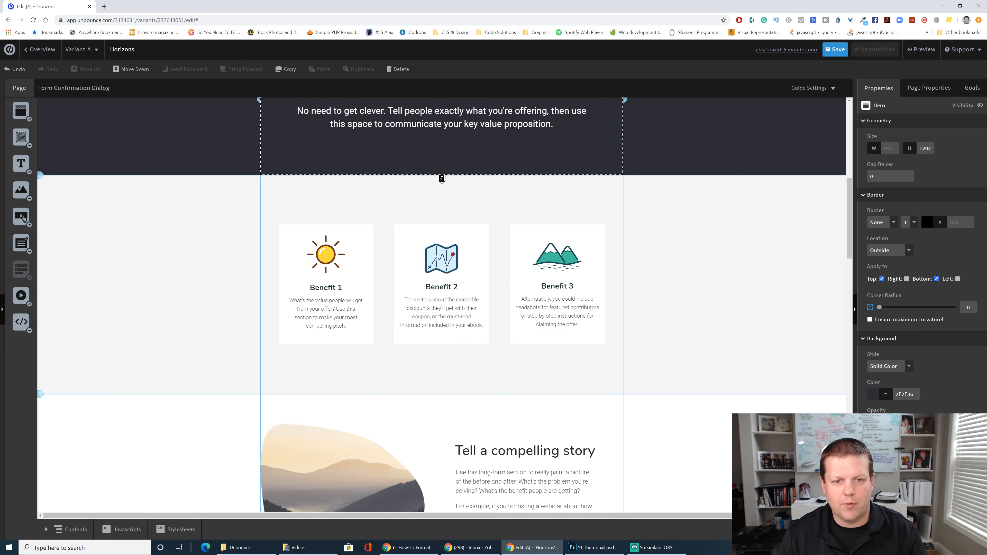
pyautogui.moveTo(442, 177); pyautogui.dragTo(443, 149)
pyautogui.scroll(6, 441, 213)
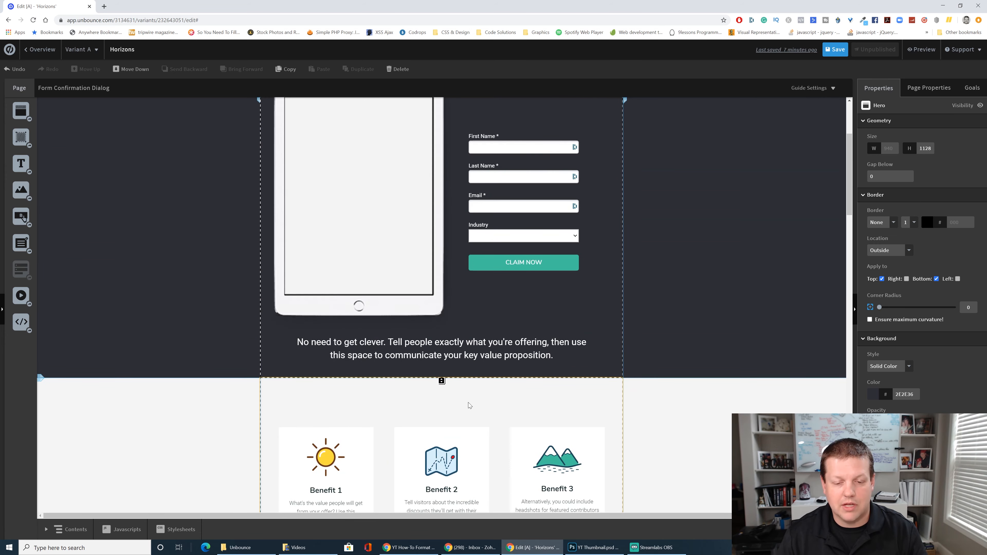
# Shorten the Benefits section to a height of about 492 px
pyautogui.scroll(-3, 468, 403)
pyautogui.scroll(-3, 468, 404)
pyautogui.click(494, 322)
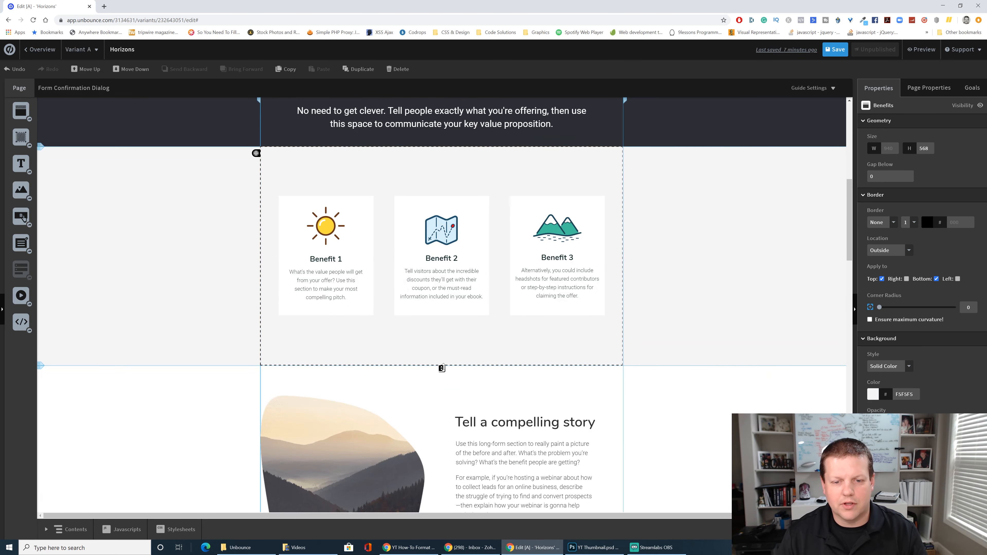
pyautogui.moveTo(442, 368); pyautogui.dragTo(442, 333)
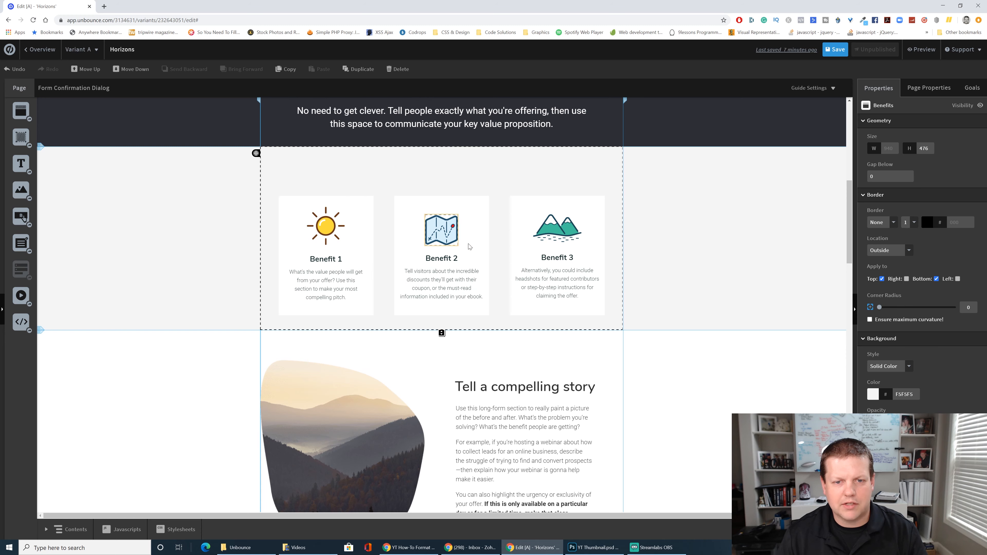
pyautogui.moveTo(613, 326)
pyautogui.mouseDown()
pyautogui.moveTo(603, 324)
pyautogui.moveTo(613, 330)
pyautogui.mouseUp()
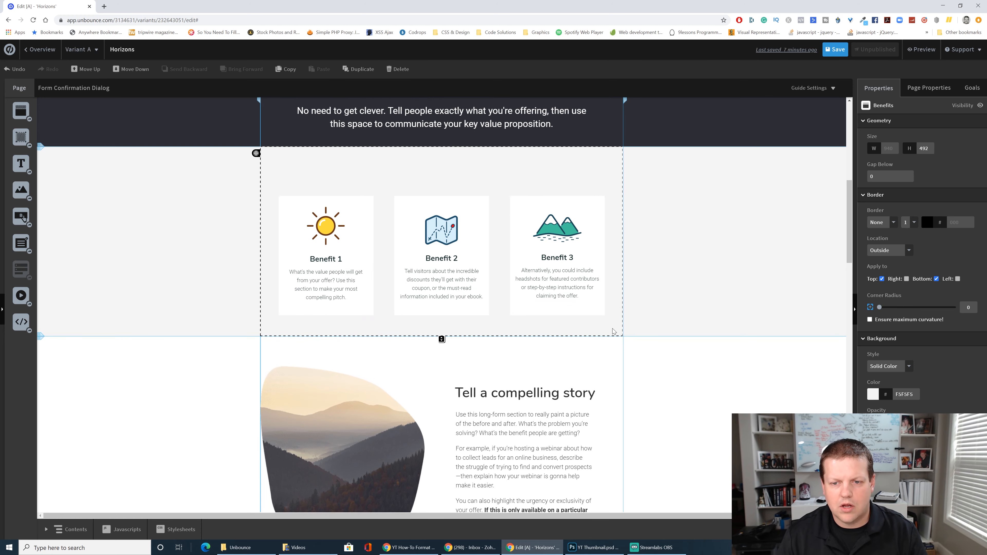
# Move the three benefit cards up together to about 38 px below the top of the Benefits section
pyautogui.click(325, 225)
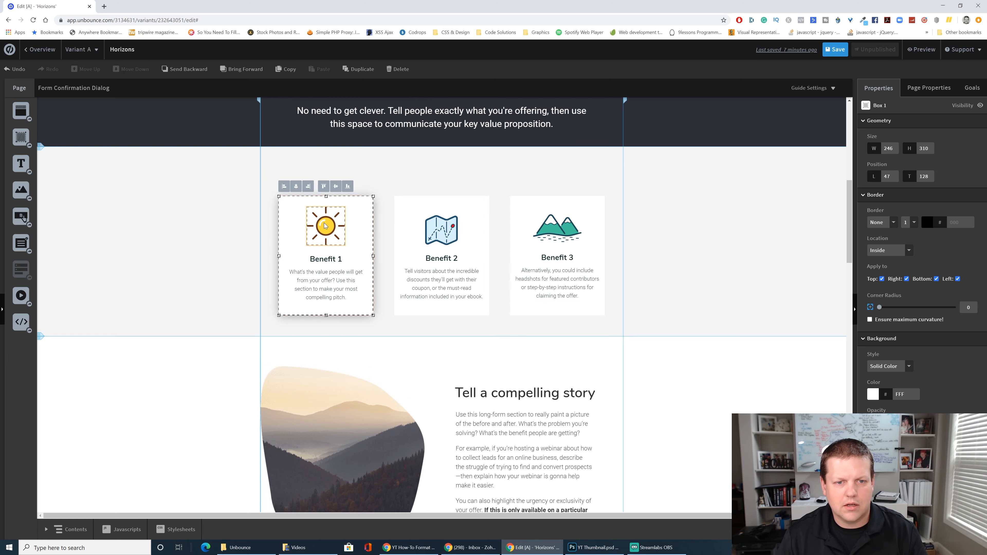
pyautogui.keyDown('shift'); pyautogui.click(436, 232); pyautogui.keyUp('shift')
pyautogui.keyDown('shift'); pyautogui.click(520, 224); pyautogui.keyUp('shift')
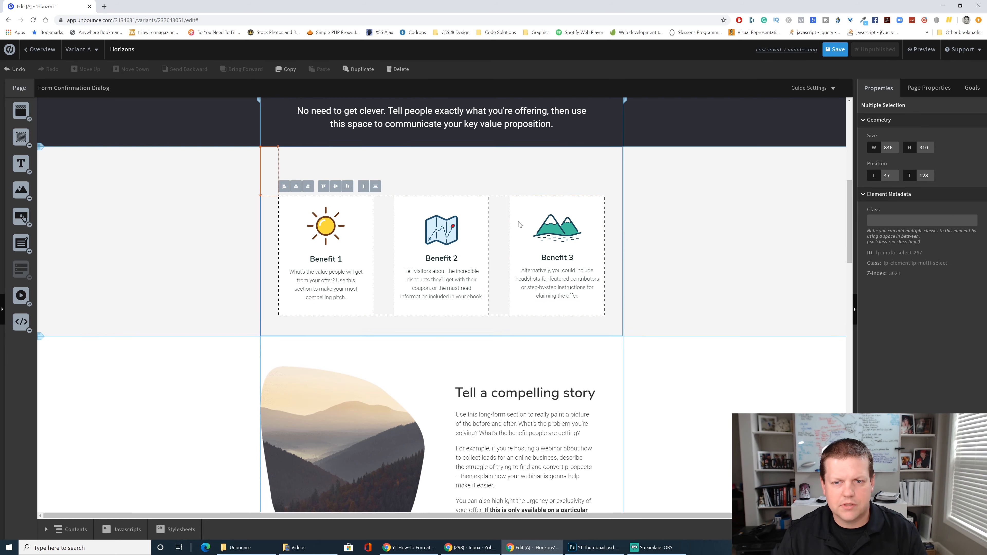
pyautogui.moveTo(467, 213); pyautogui.dragTo(466, 178)
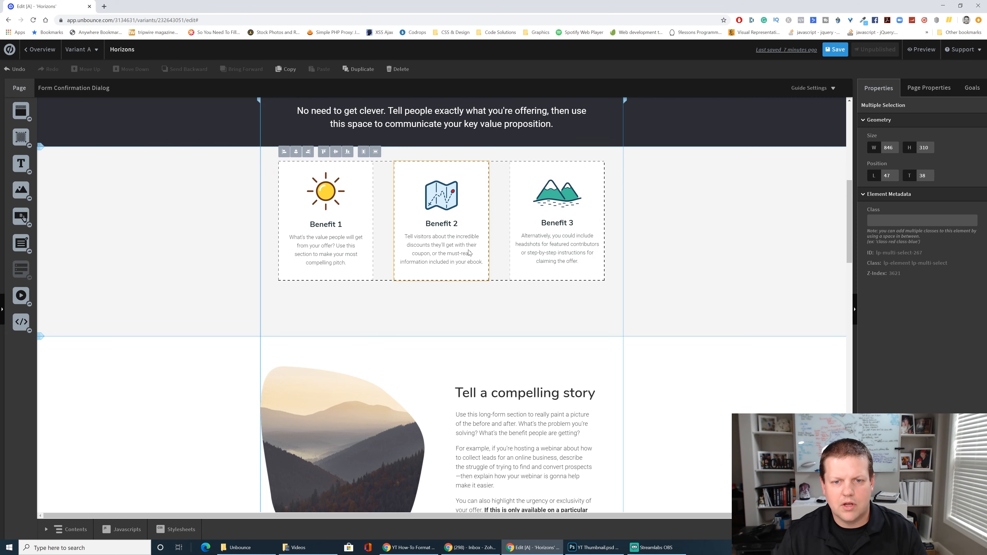
# Shorten the Benefits section to a height of about 386 px so it ends just below the cards
pyautogui.click(465, 311)
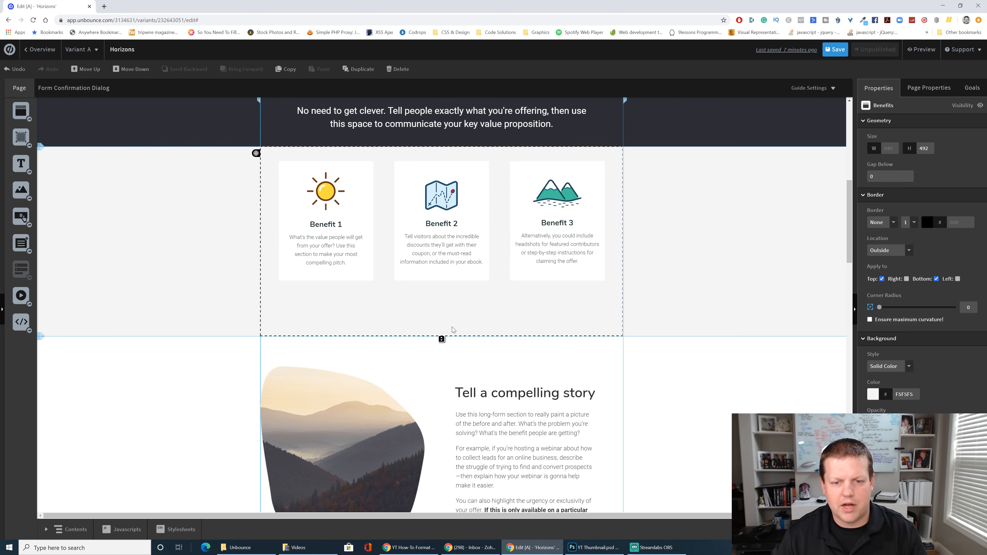
pyautogui.moveTo(441, 339); pyautogui.dragTo(442, 299)
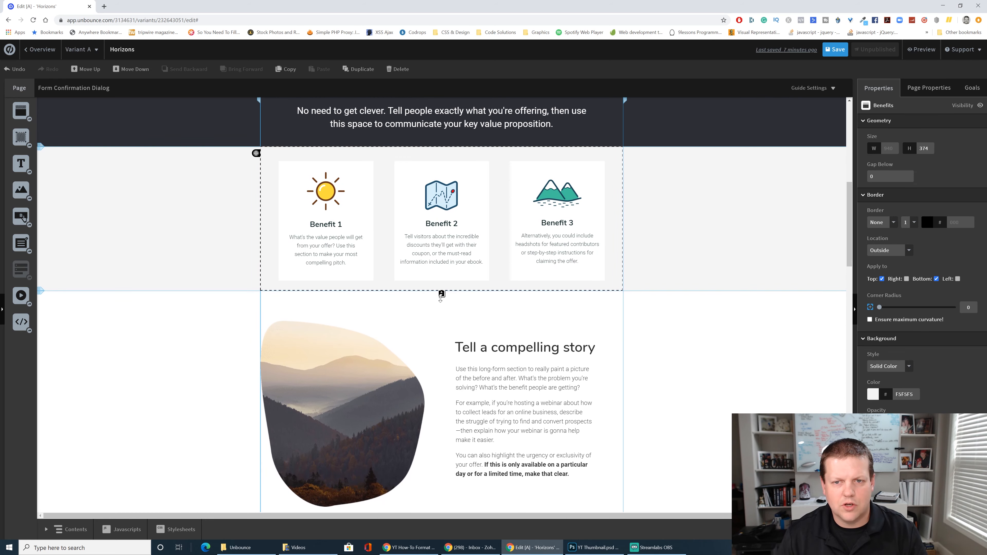
pyautogui.scroll(10, 508, 396)
pyautogui.scroll(-10, 509, 396)
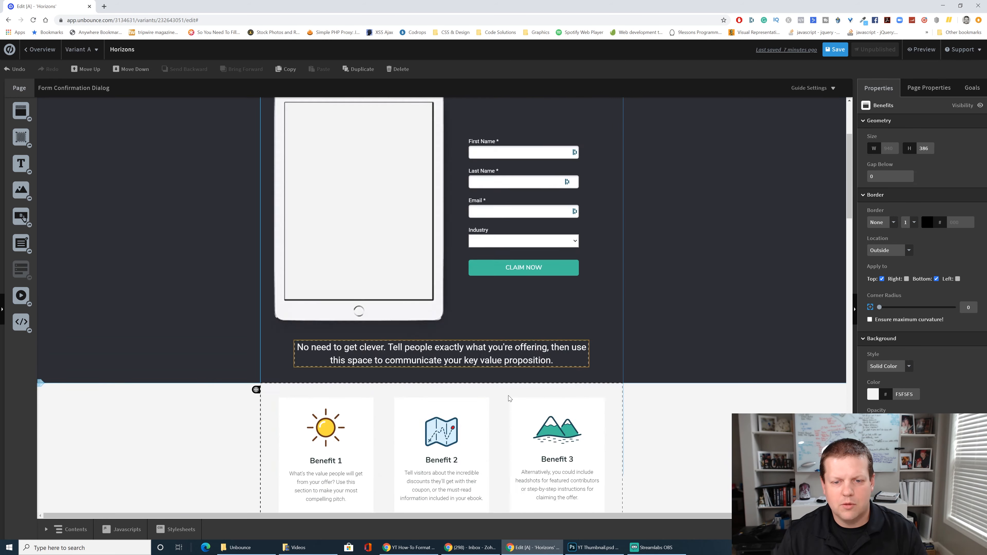
# Trim a little empty space off the bottom of the green Partners section
pyautogui.scroll(-6, 684, 352)
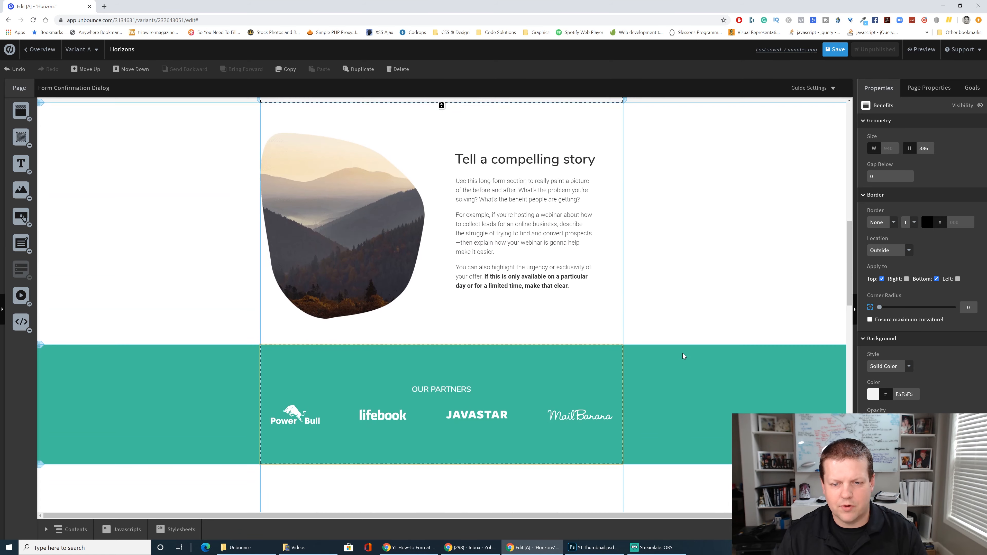
pyautogui.click(499, 289)
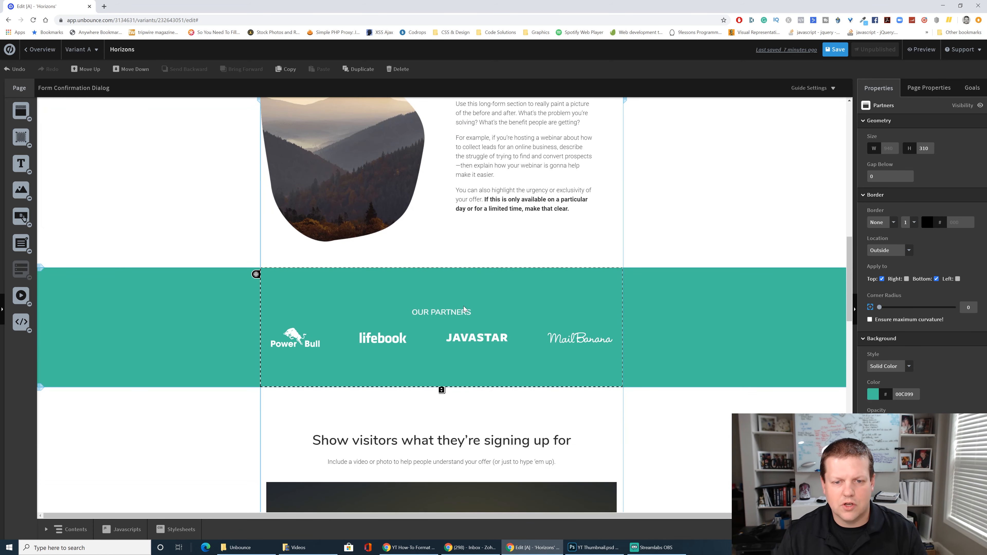
pyautogui.moveTo(442, 389); pyautogui.dragTo(442, 369)
# Move the "OUR PARTNERS" title and the partner logos up together to about 28 px below the section's top
pyautogui.click(443, 314)
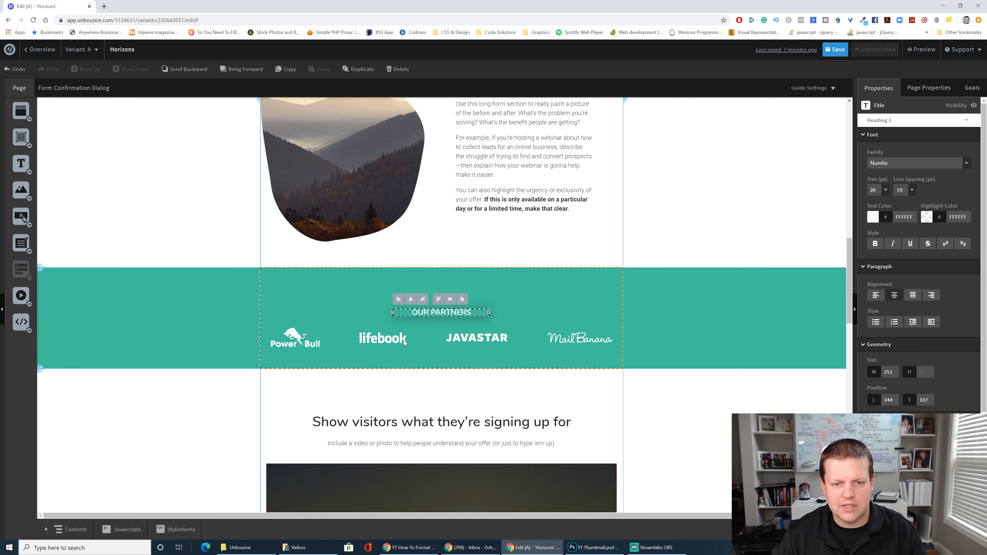
pyautogui.keyDown('shift'); pyautogui.click(391, 338); pyautogui.keyUp('shift')
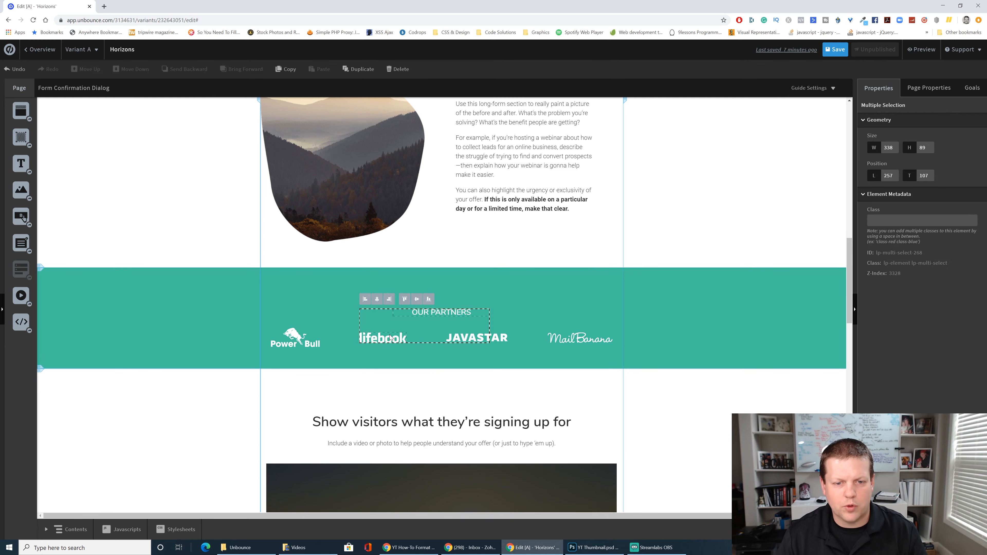
pyautogui.keyDown('shift'); pyautogui.click(295, 340); pyautogui.keyUp('shift')
pyautogui.keyDown('shift'); pyautogui.click(567, 340); pyautogui.keyUp('shift')
pyautogui.moveTo(437, 313); pyautogui.dragTo(439, 285)
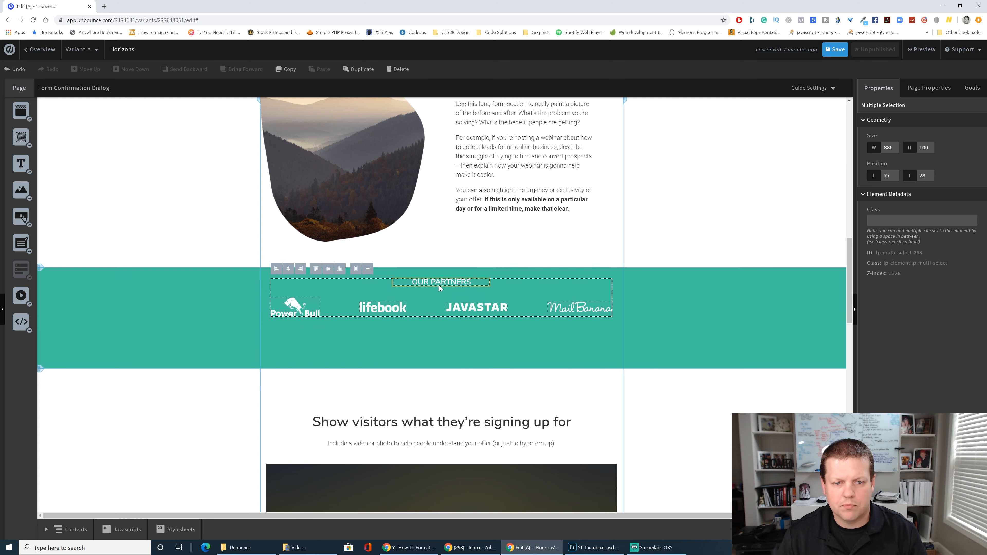
# Shorten the green Partners section so it ends just below the partner logos
pyautogui.moveTo(442, 368); pyautogui.dragTo(442, 328)
pyautogui.click(455, 350)
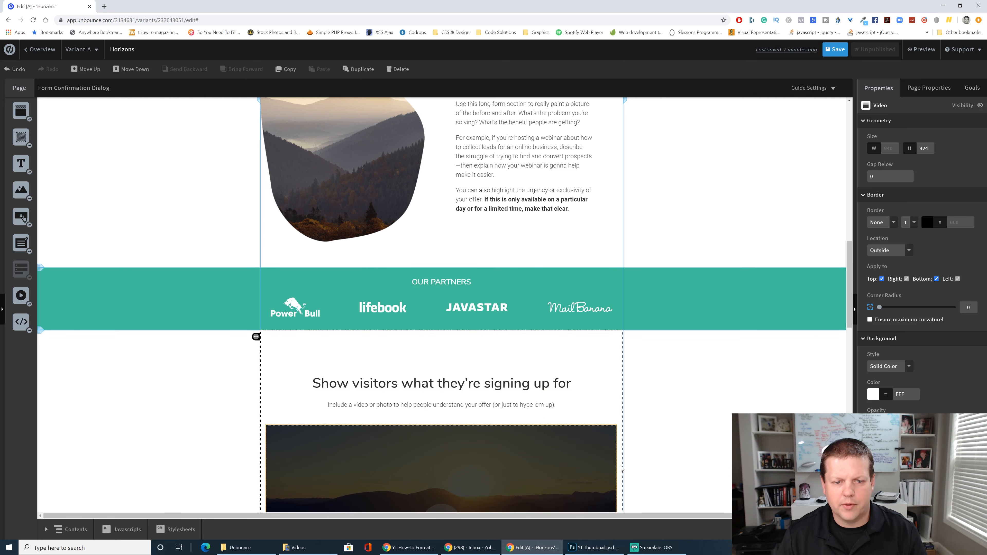
pyautogui.scroll(-10, 675, 409)
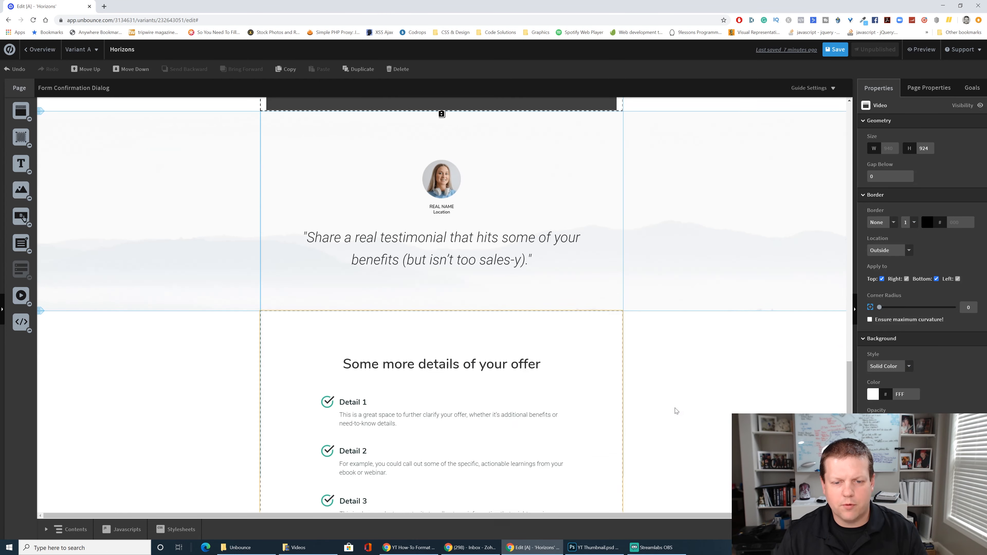
pyautogui.scroll(-5, 676, 411)
pyautogui.scroll(7, 676, 411)
pyautogui.scroll(10, 676, 411)
pyautogui.scroll(-3, 676, 411)
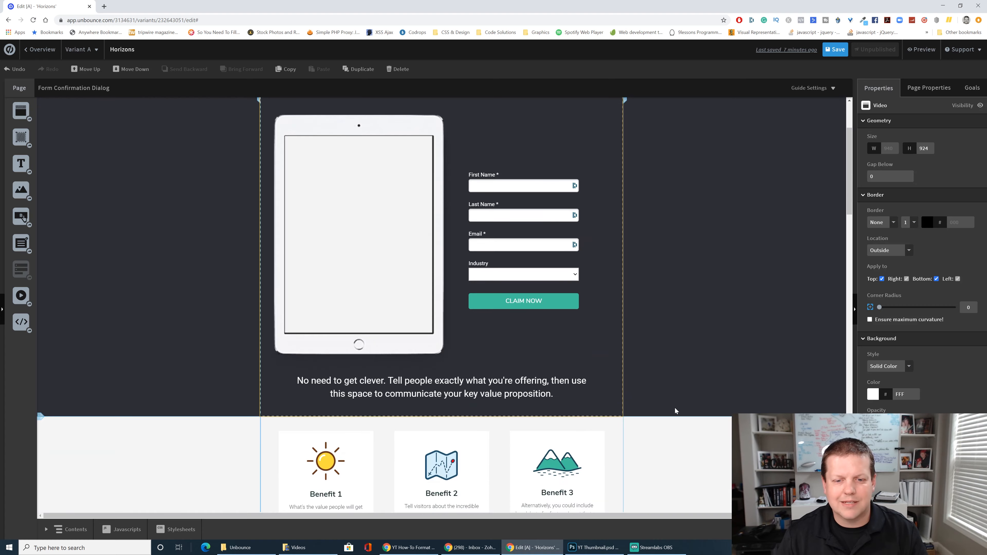
# Add a new section between the dark hero section and the Benefits section and extend it to 240 px high
pyautogui.scroll(-4, 675, 409)
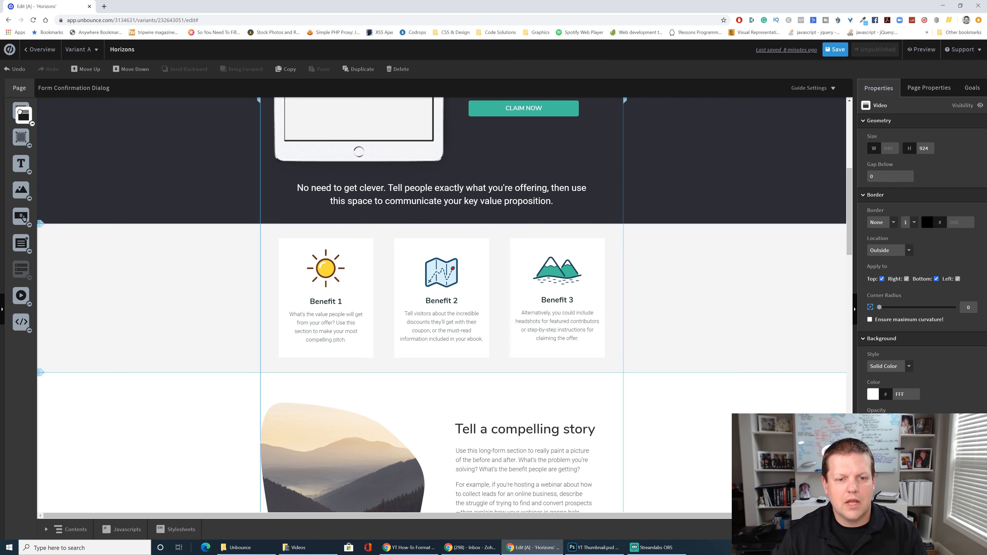
pyautogui.moveTo(19, 110); pyautogui.dragTo(329, 226)
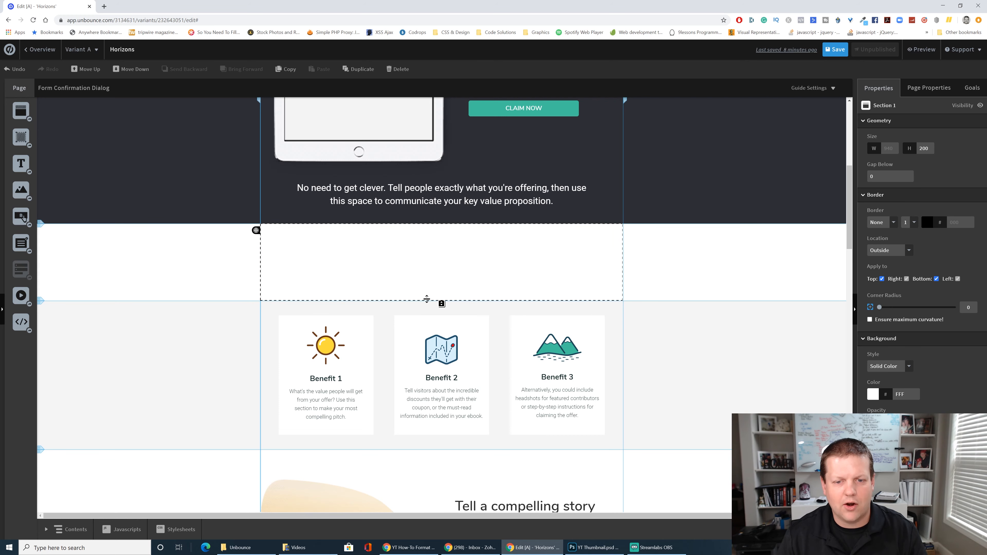
pyautogui.moveTo(442, 304)
pyautogui.mouseDown()
pyautogui.moveTo(447, 331)
pyautogui.moveTo(448, 320)
pyautogui.mouseUp()
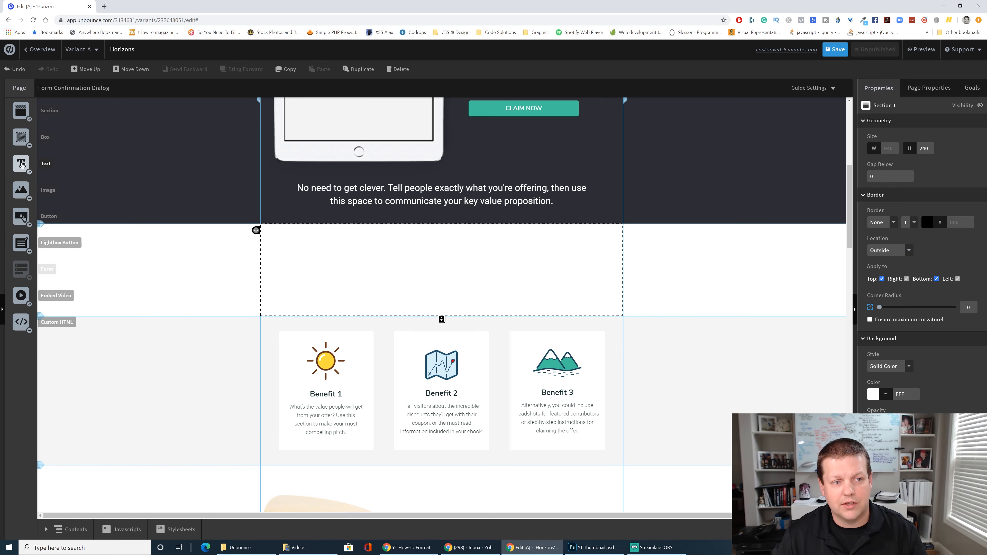
# Place a text element in the new white section and set its text color to 000000
pyautogui.moveTo(22, 165); pyautogui.dragTo(438, 263)
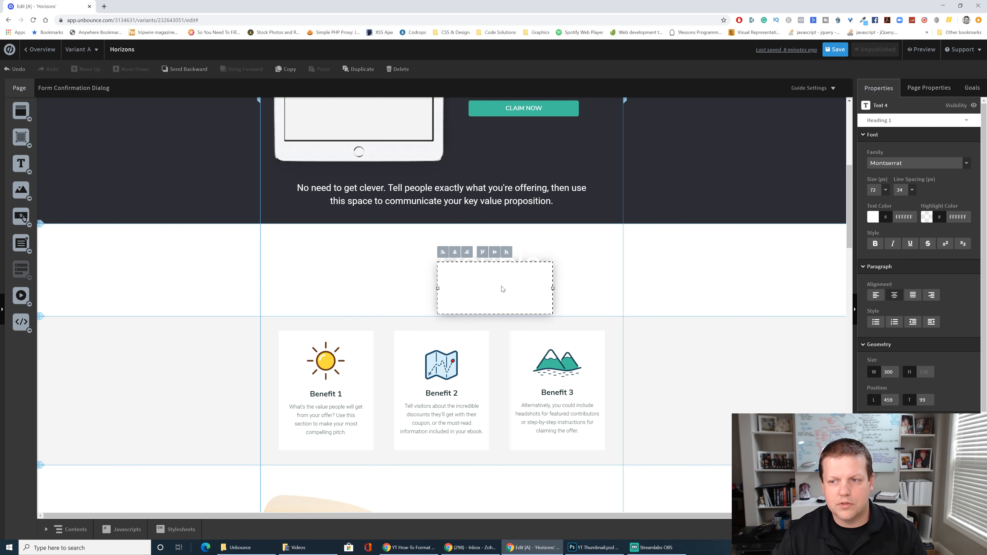
pyautogui.click(874, 219)
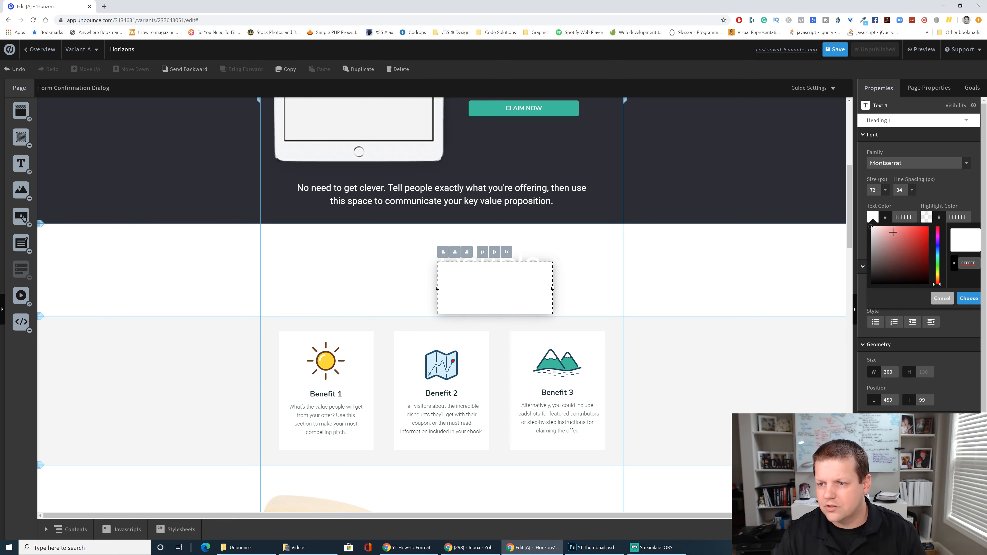
pyautogui.write('000000')
pyautogui.click(969, 298)
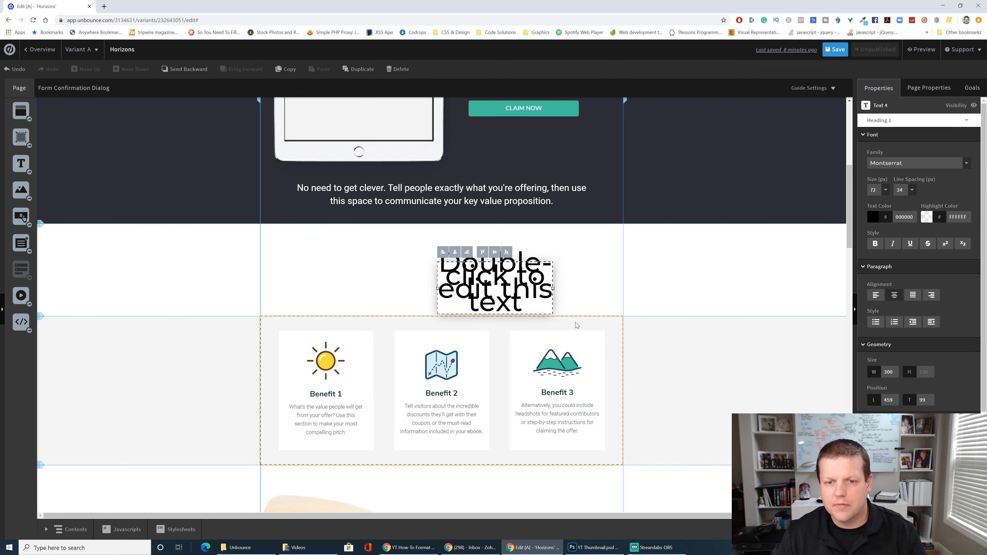
# Replace the new text element's placeholder with "You're In THe Right Place"
pyautogui.doubleClick(518, 305)
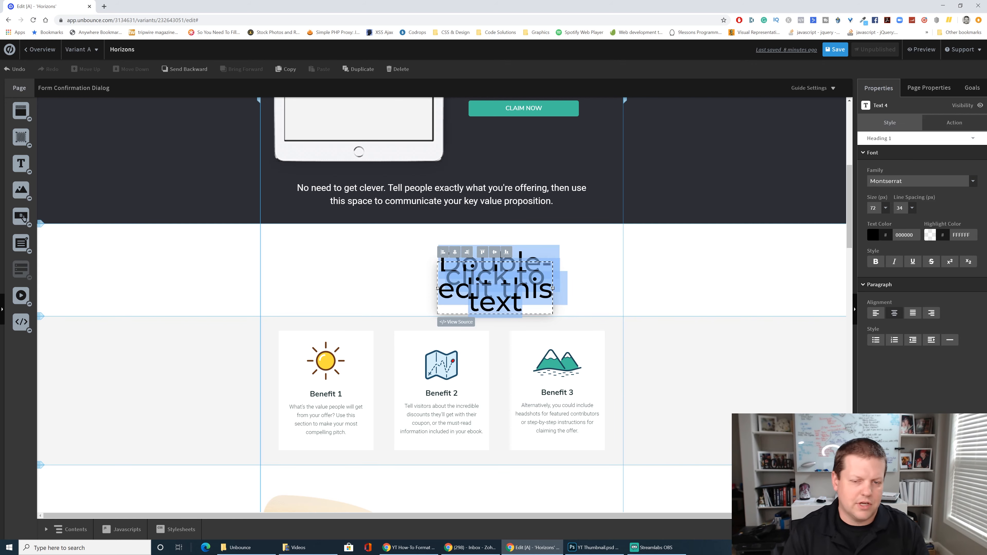
pyautogui.write('You')
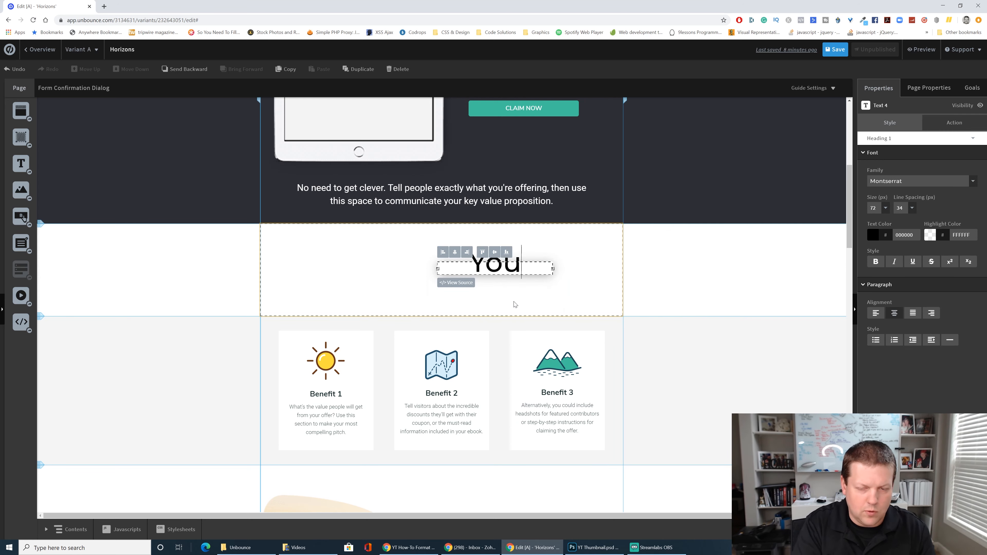
pyautogui.write("'re In The Ri")
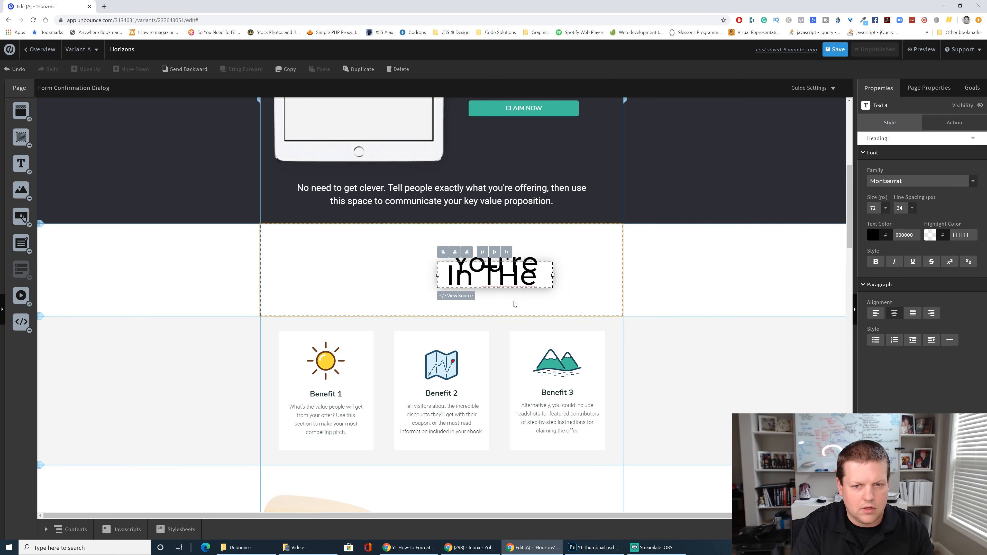
pyautogui.write('ght Plage')
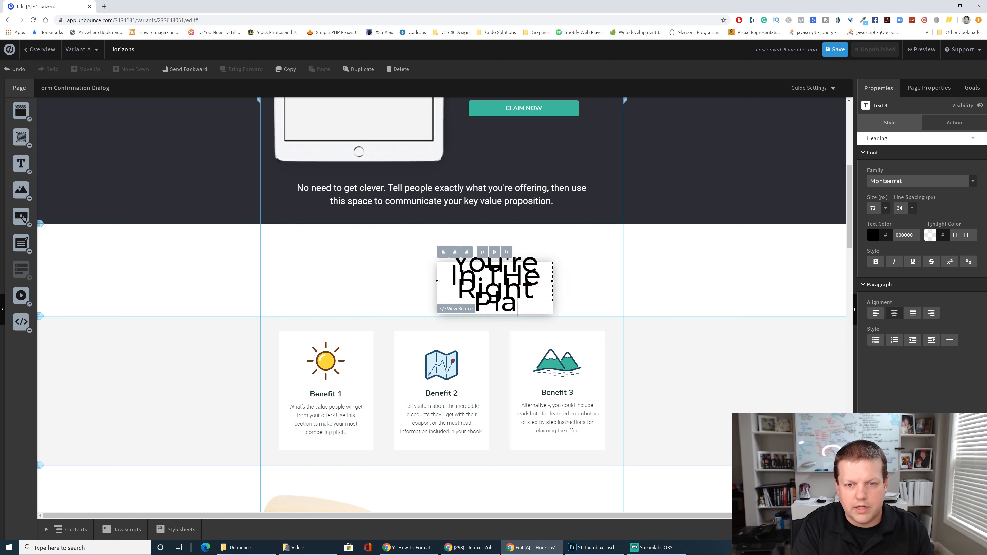
pyautogui.press('BackSpace')
pyautogui.press('BackSpace')
pyautogui.write('ce')
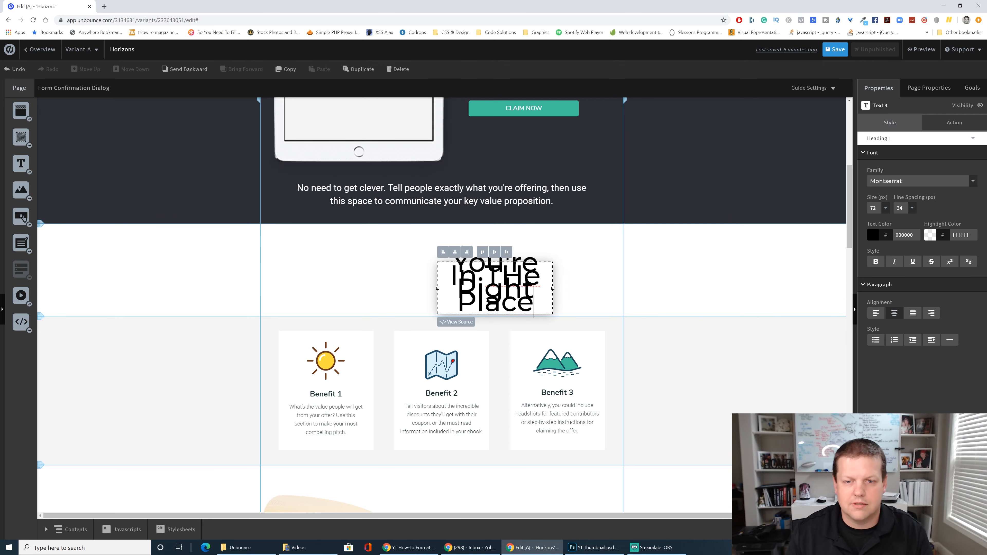
pyautogui.click(408, 258)
# Move the new heading to 52 px below the section's top and widen its text box to about 678 px
pyautogui.moveTo(503, 294); pyautogui.dragTo(450, 277)
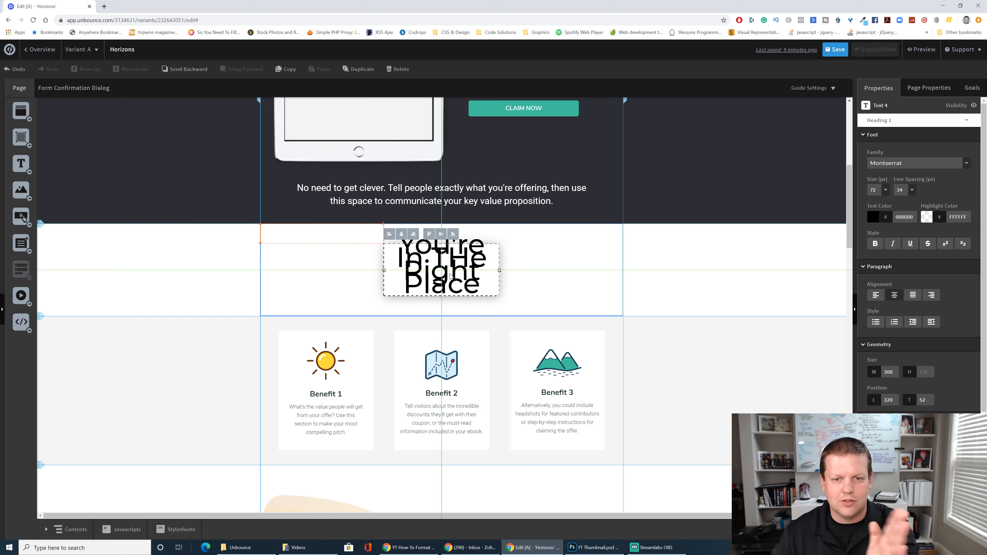
pyautogui.moveTo(450, 276); pyautogui.dragTo(451, 277)
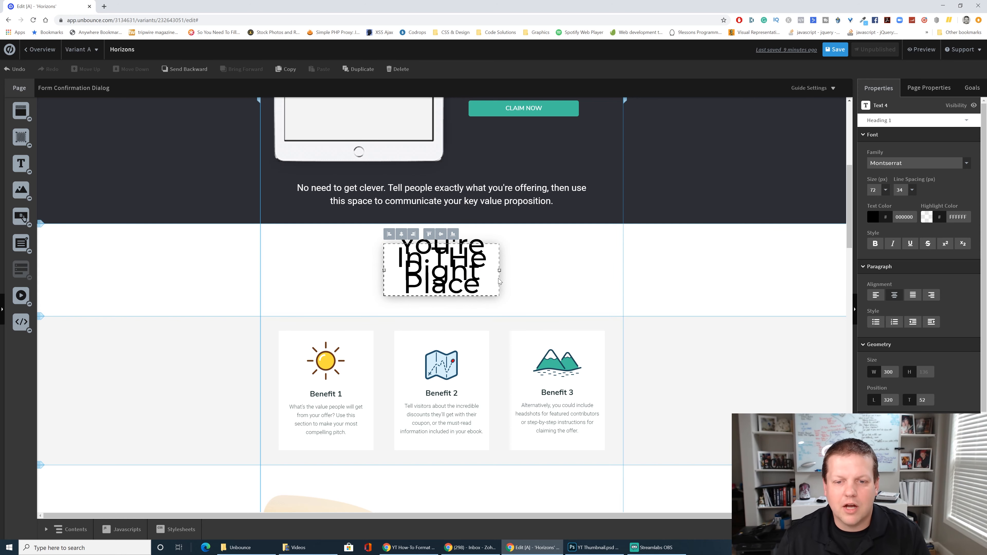
pyautogui.moveTo(501, 271); pyautogui.dragTo(563, 264)
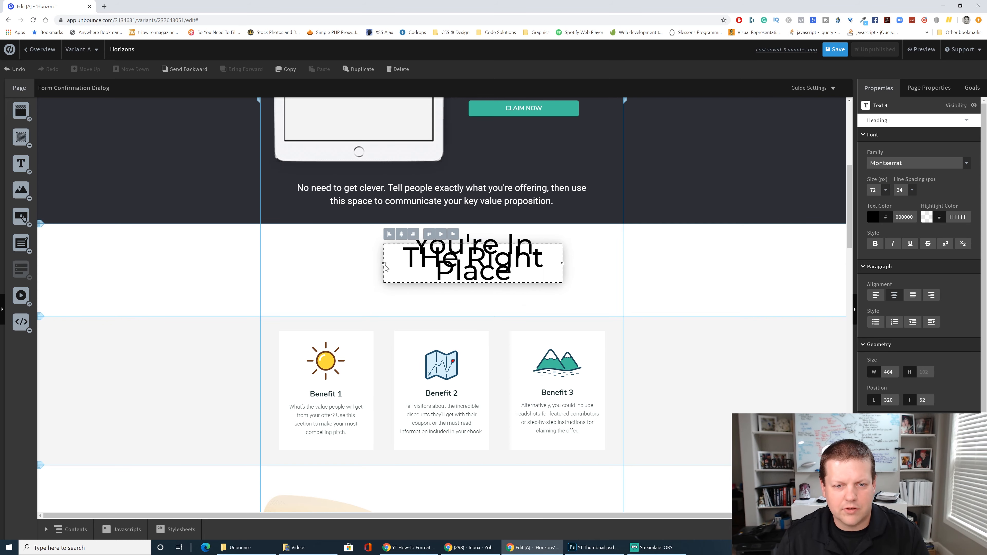
pyautogui.moveTo(384, 264); pyautogui.dragTo(303, 271)
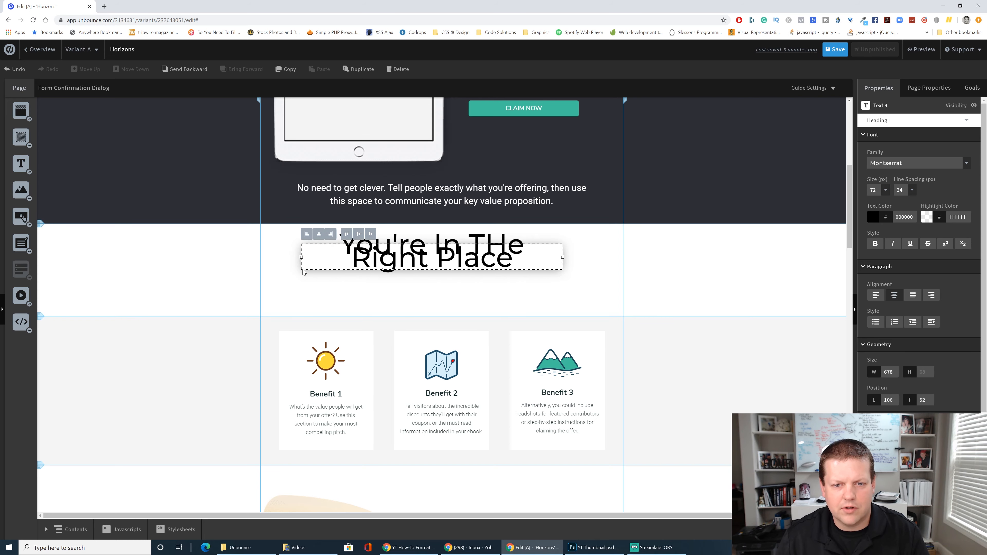
# Set the line spacing of the whole new heading to 77 px
pyautogui.doubleClick(514, 268)
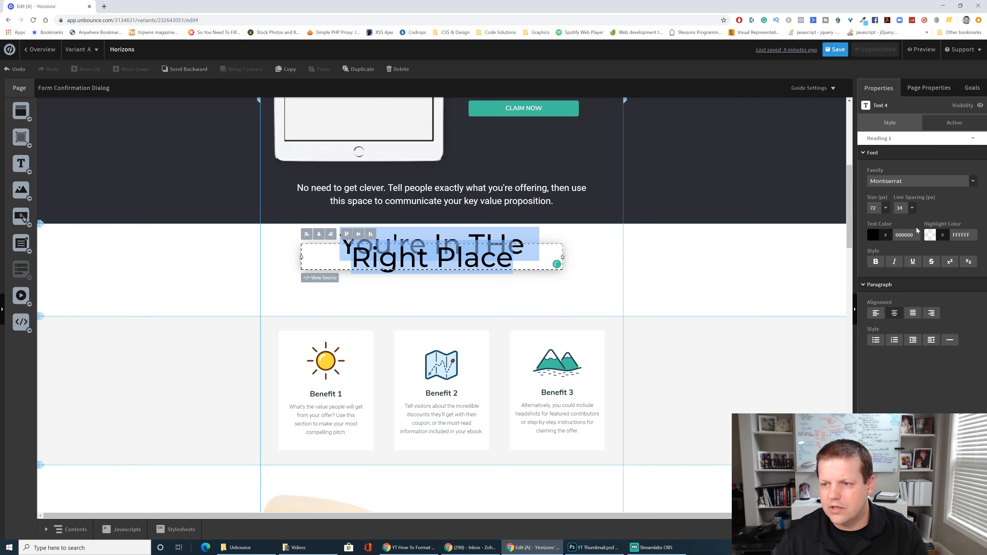
pyautogui.click(911, 209)
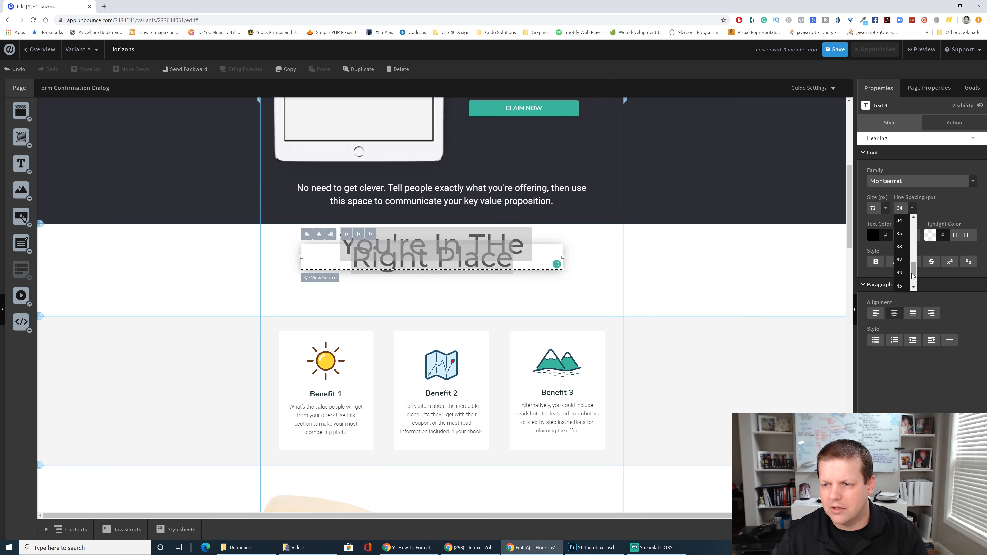
pyautogui.click(902, 259)
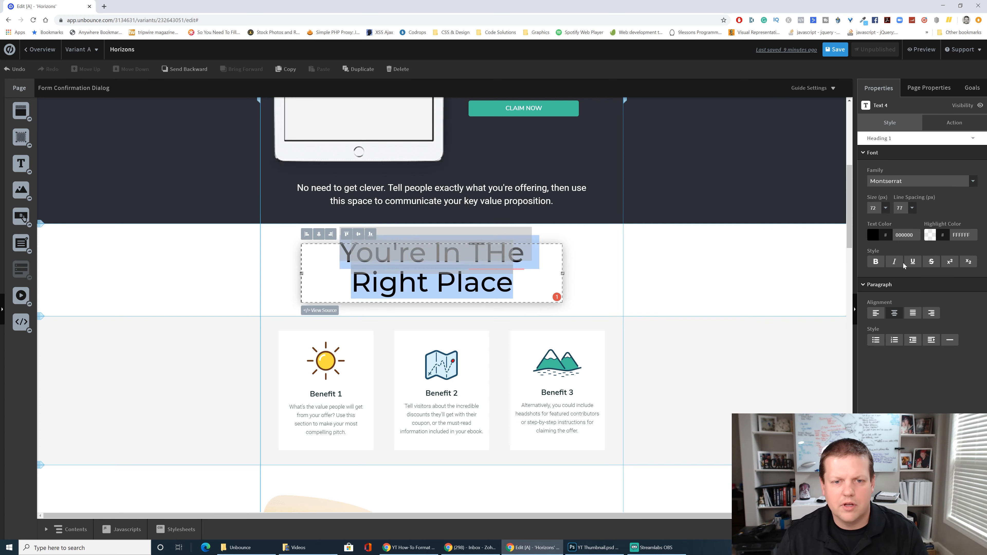
pyautogui.click(588, 254)
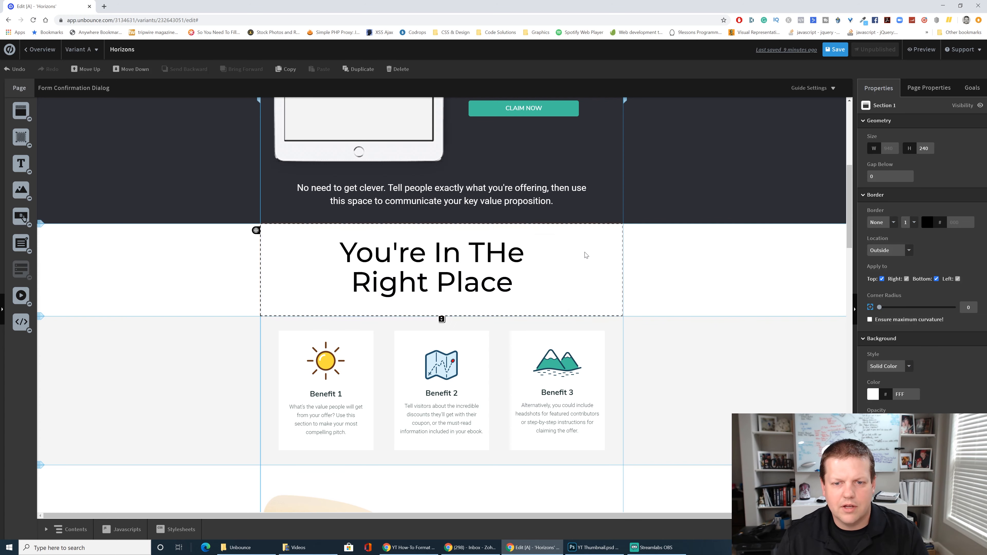
# Correct the capitalization of "THe" to "The" in the new heading
pyautogui.doubleClick(485, 255)
pyautogui.press('Delete')
pyautogui.write('h')
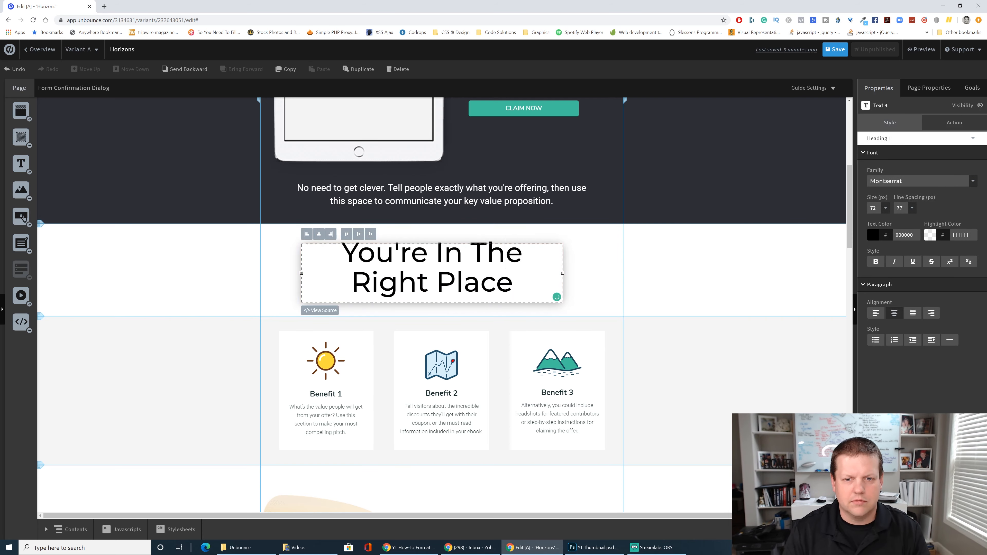
pyautogui.click(583, 263)
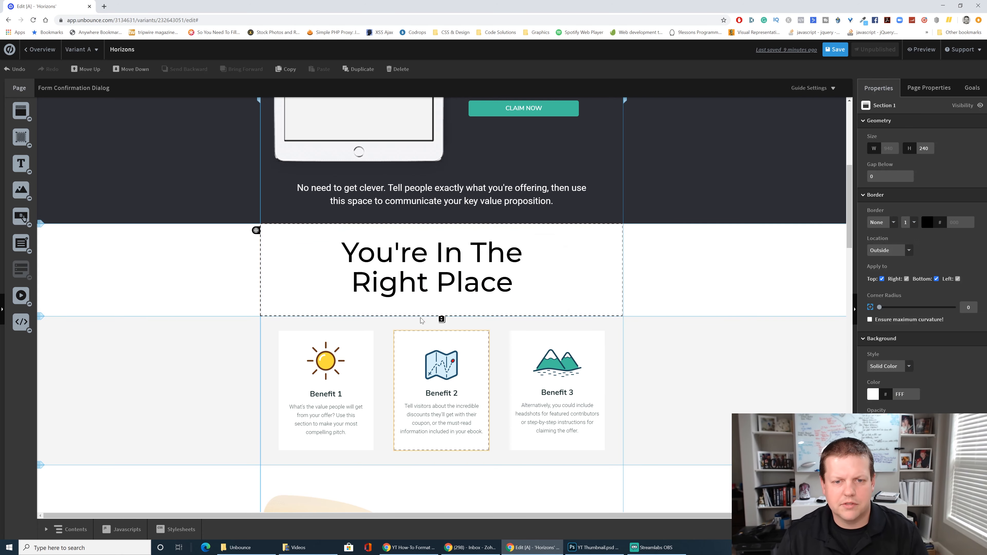
# Nudge the "You're In The Right Place" heading to about 110 px from the left and 43 px from the section's top
pyautogui.click(449, 276)
pyautogui.moveTo(449, 275); pyautogui.dragTo(451, 272)
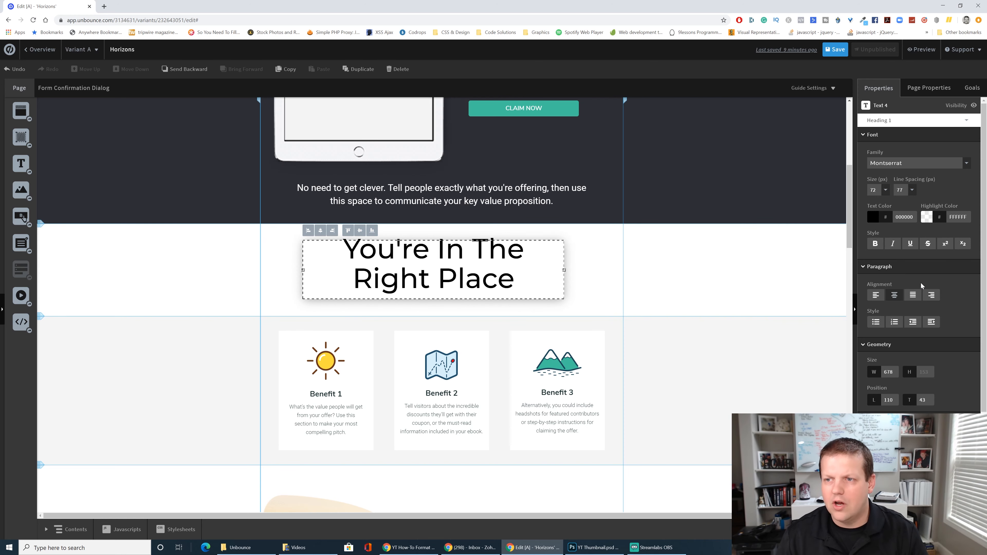
pyautogui.scroll(-3, 952, 384)
pyautogui.scroll(-1, 951, 385)
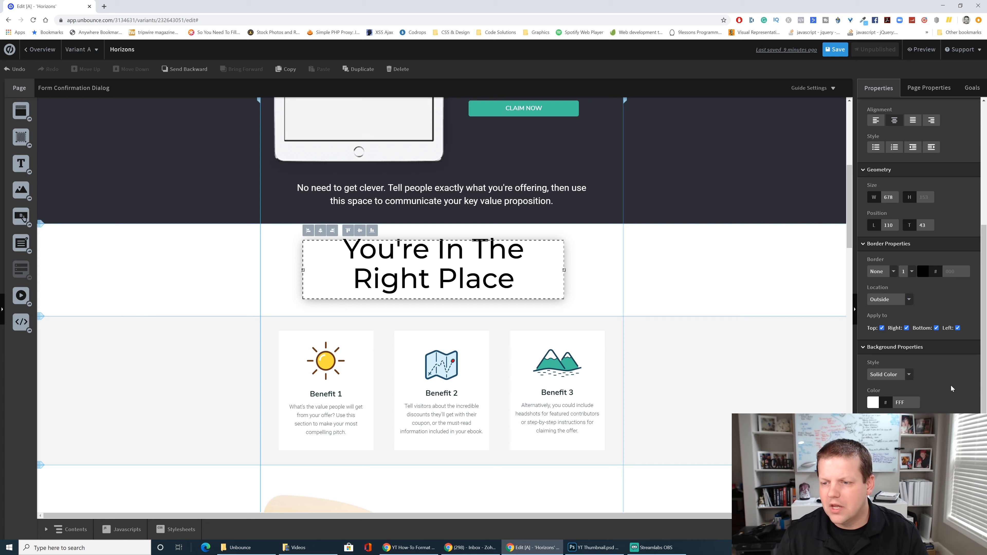
pyautogui.click(581, 272)
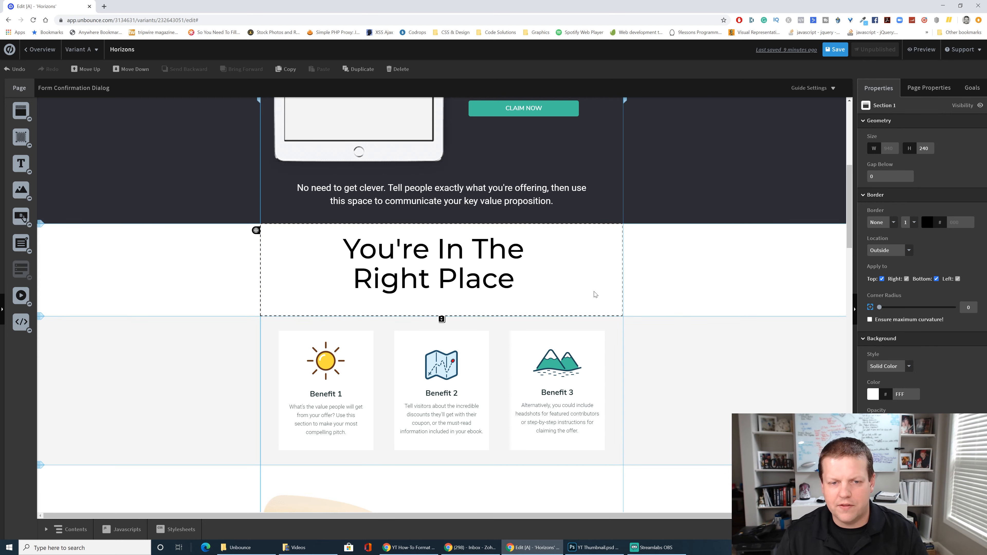
# Give the section behind the "You're In The Right Place" heading a light green background color
pyautogui.click(873, 395)
pyautogui.click(506, 301)
pyautogui.moveTo(531, 277)
pyautogui.mouseDown()
pyautogui.moveTo(531, 267)
pyautogui.moveTo(530, 297)
pyautogui.moveTo(467, 287)
pyautogui.moveTo(459, 244)
pyautogui.moveTo(447, 239)
pyautogui.mouseUp()
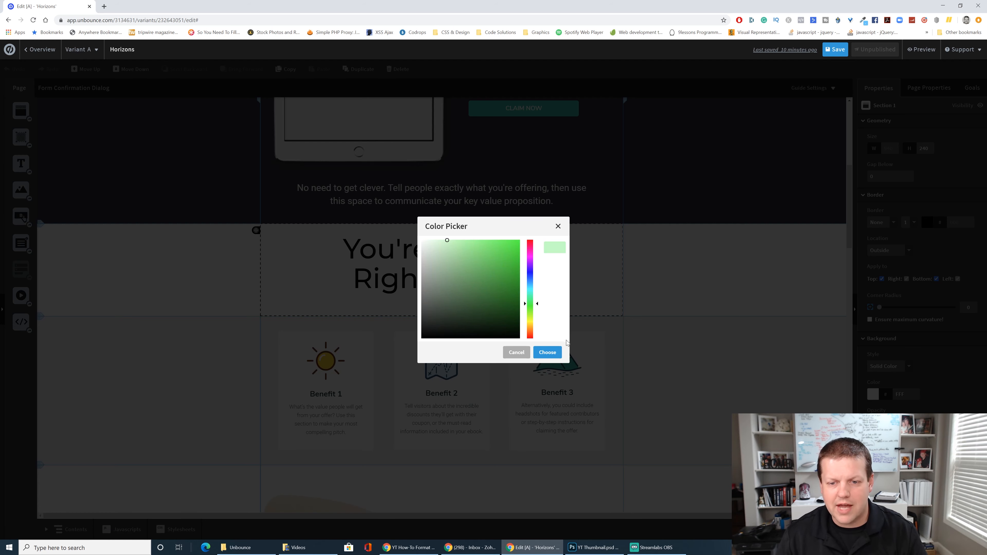
pyautogui.click(554, 352)
pyautogui.click(701, 387)
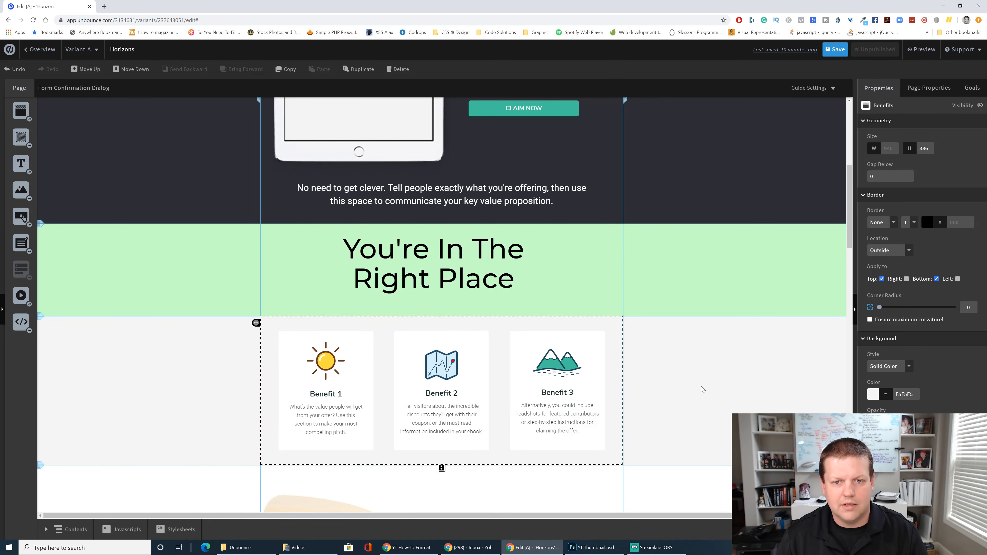
# Review the desktop page layout from the Benefits section down to the video and back up to the hero form
pyautogui.scroll(-7, 660, 390)
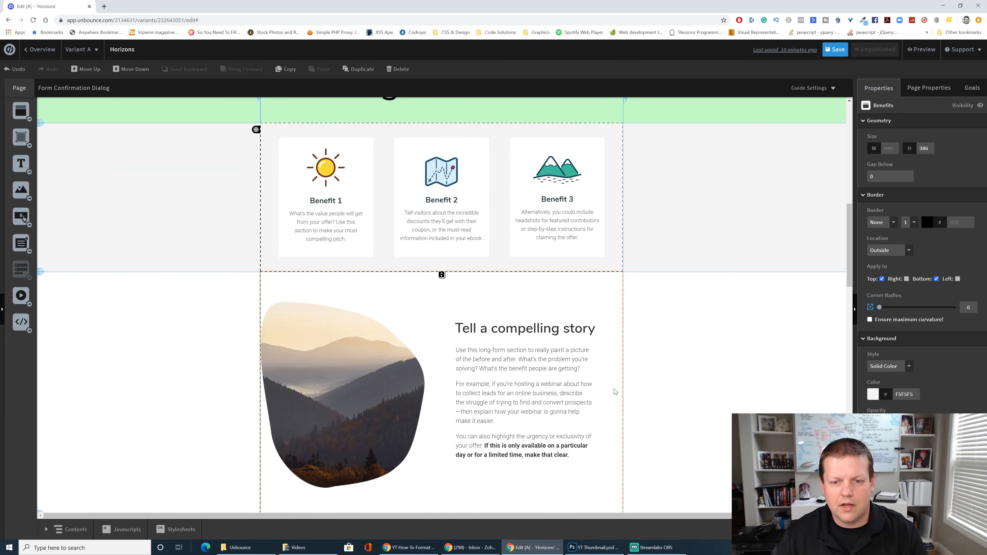
pyautogui.scroll(-5, 615, 391)
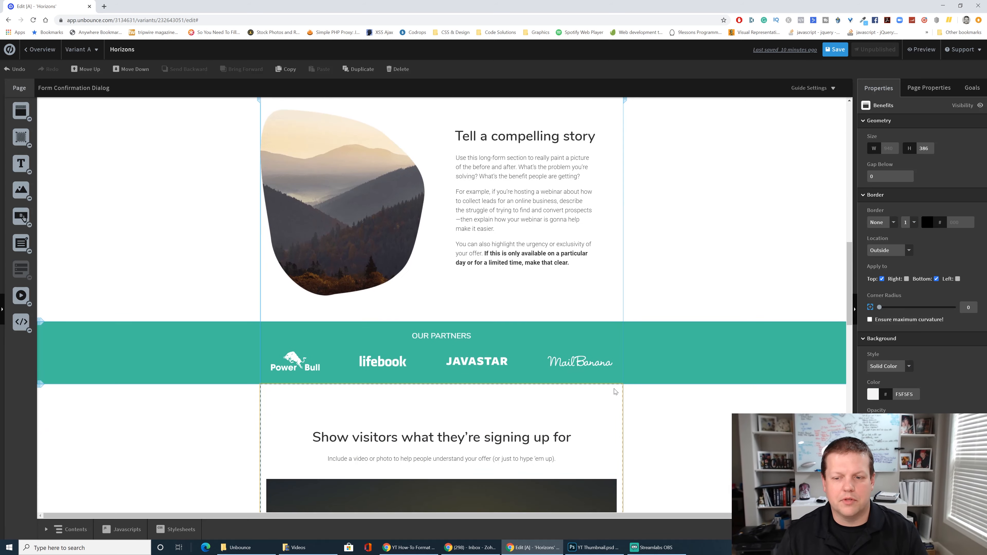
pyautogui.scroll(-3, 615, 391)
pyautogui.scroll(-3, 615, 391)
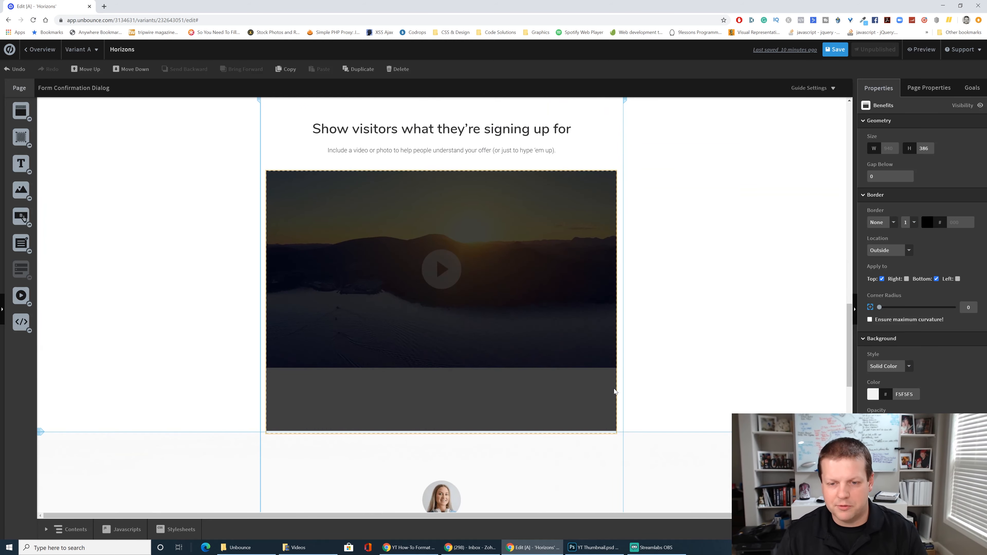
pyautogui.scroll(20, 614, 389)
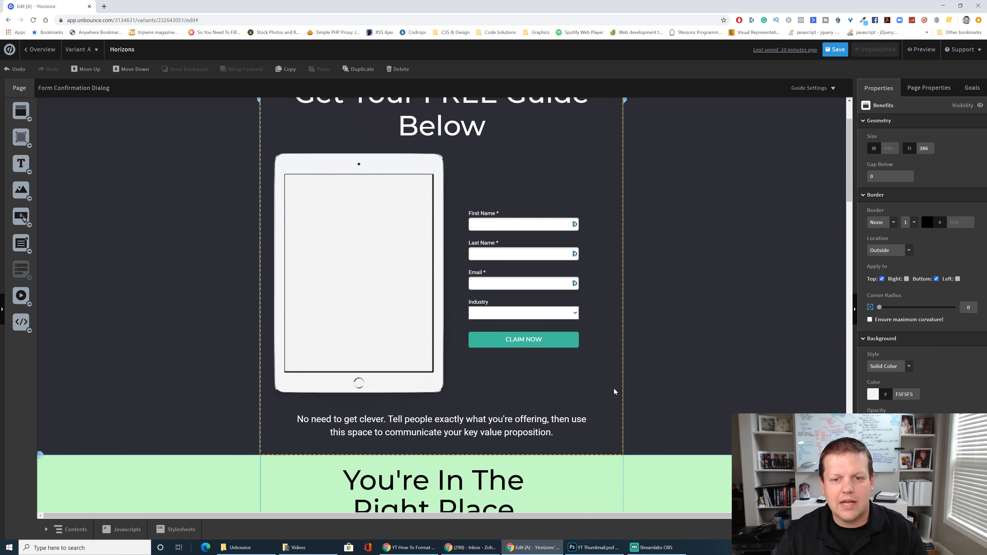
pyautogui.scroll(-5, 615, 388)
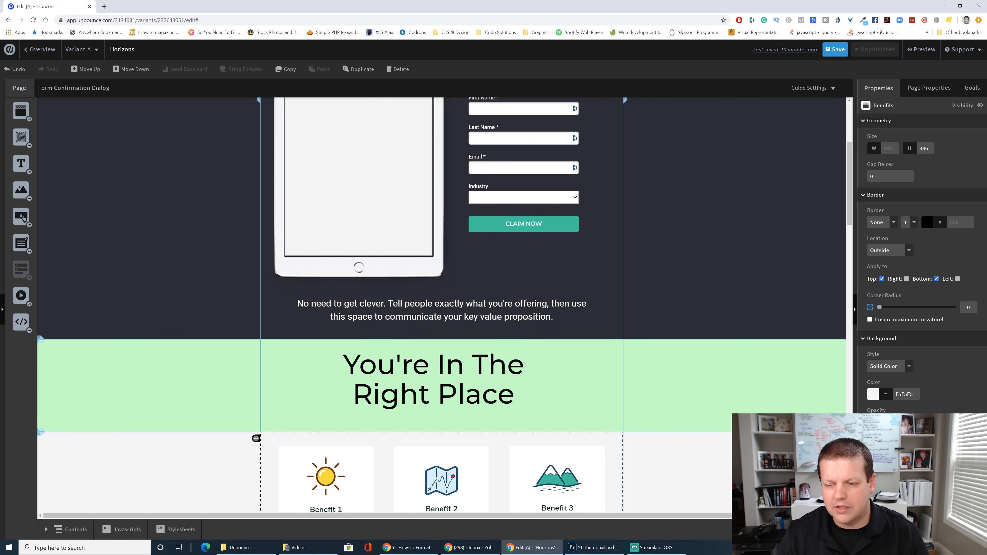
# Switch to the mobile layout and check how the hero, new heading section and benefit cards are arranged
pyautogui.click(832, 529)
pyautogui.scroll(5, 704, 446)
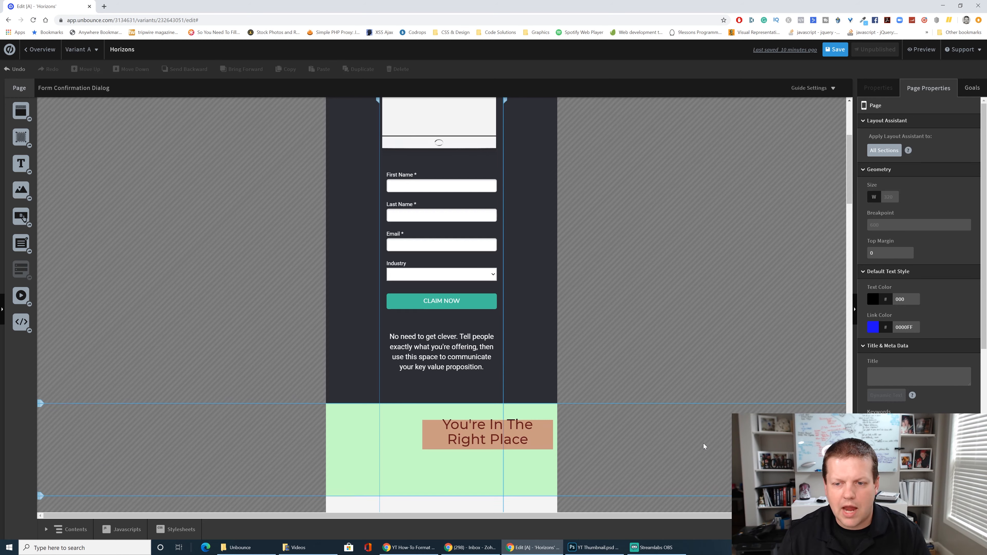
pyautogui.scroll(-9, 601, 345)
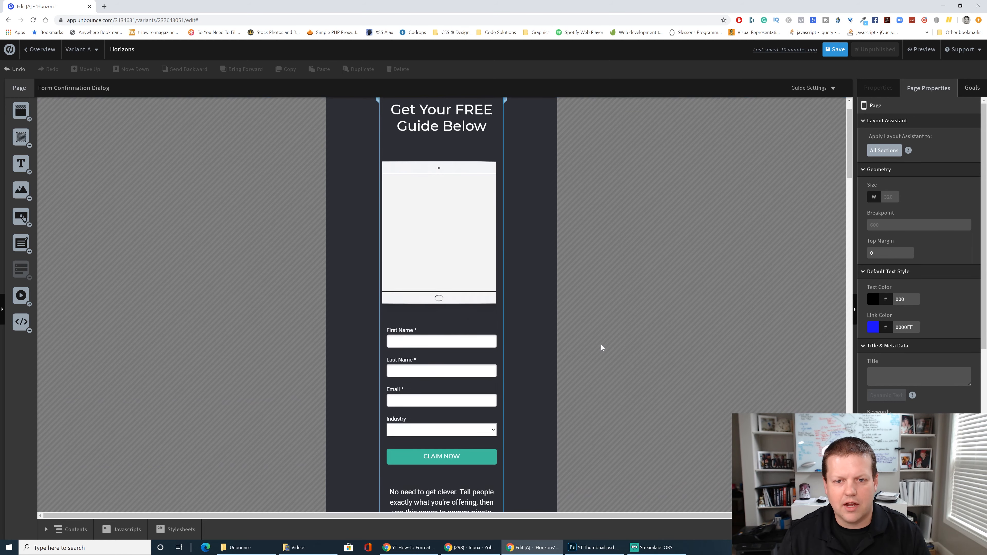
pyautogui.scroll(-11, 600, 345)
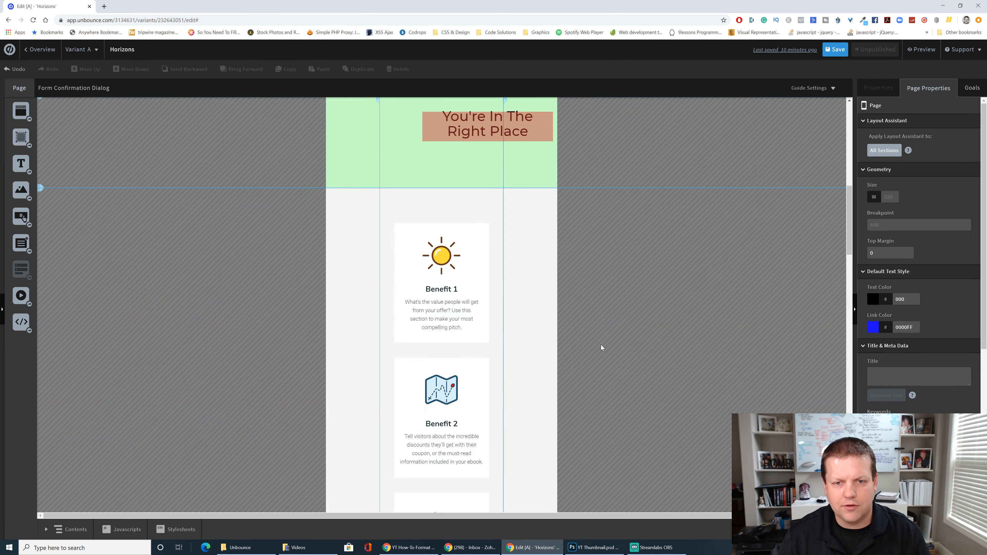
pyautogui.scroll(20, 601, 345)
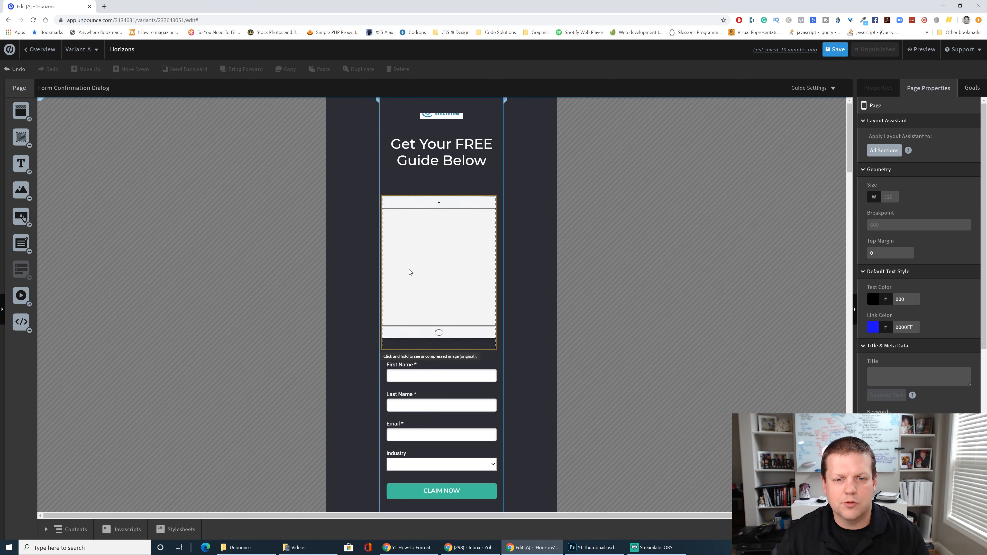
# Shrink the tablet image in the mobile hero to about 230 by 310 px and keep it centered
pyautogui.click(435, 252)
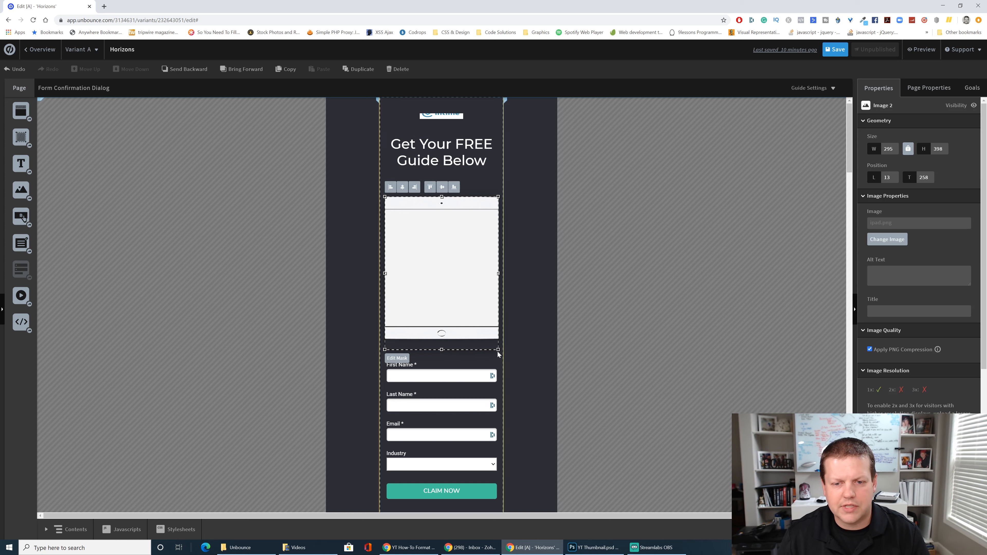
pyautogui.moveTo(498, 349); pyautogui.dragTo(467, 317)
pyautogui.moveTo(441, 261); pyautogui.dragTo(453, 267)
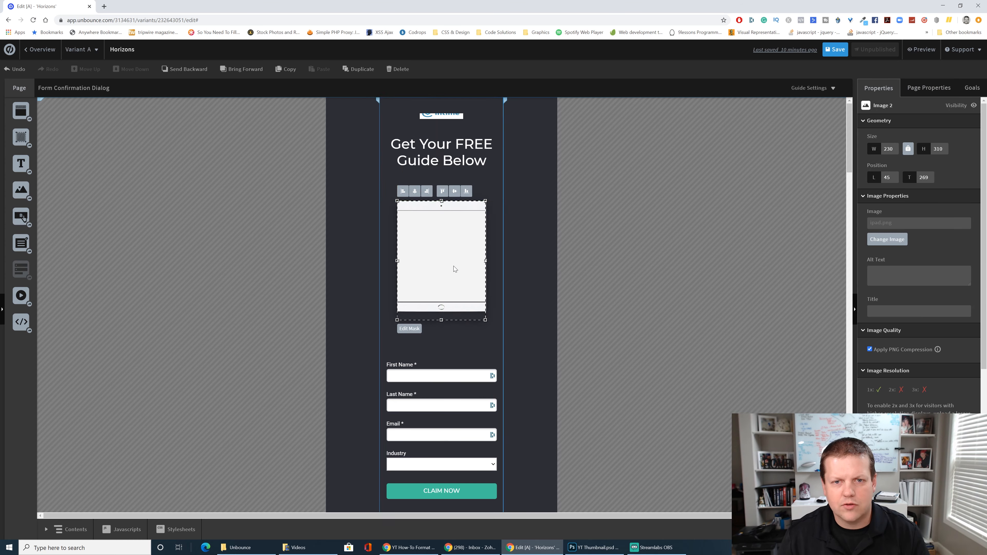
# Widen the mobile logo to about 130 px and remove its mask so the whole image shows
pyautogui.click(442, 118)
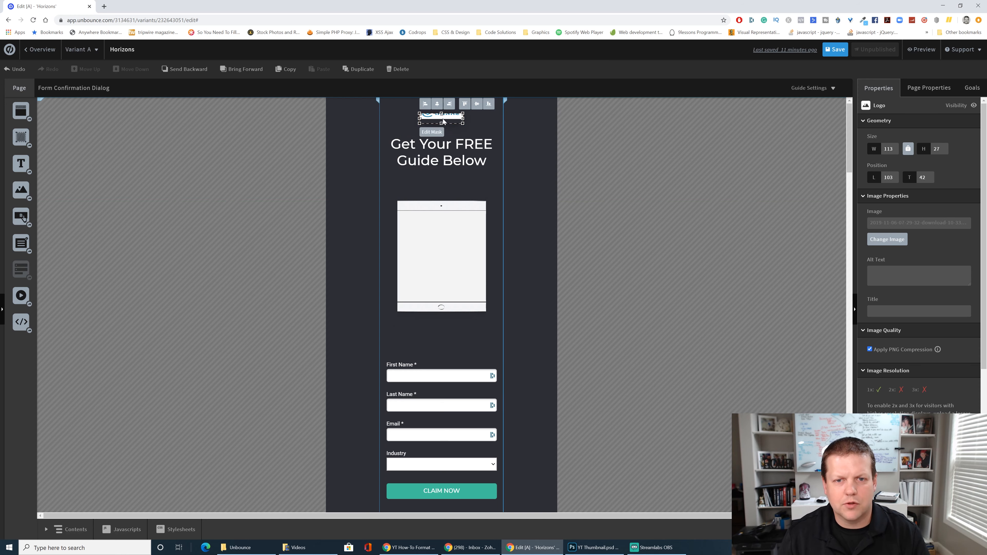
pyautogui.moveTo(443, 115); pyautogui.dragTo(446, 118)
pyautogui.click(430, 128)
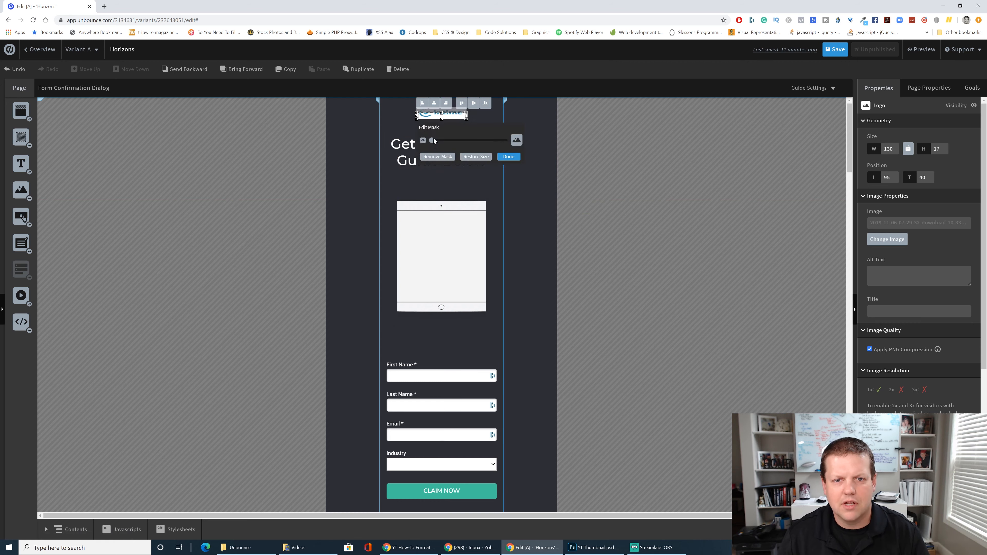
pyautogui.click(447, 156)
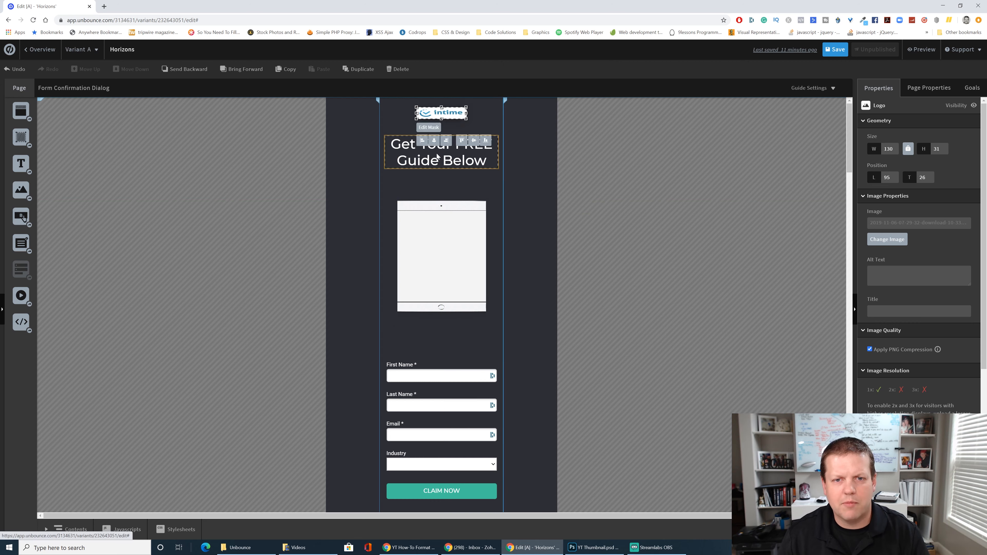
pyautogui.click(544, 130)
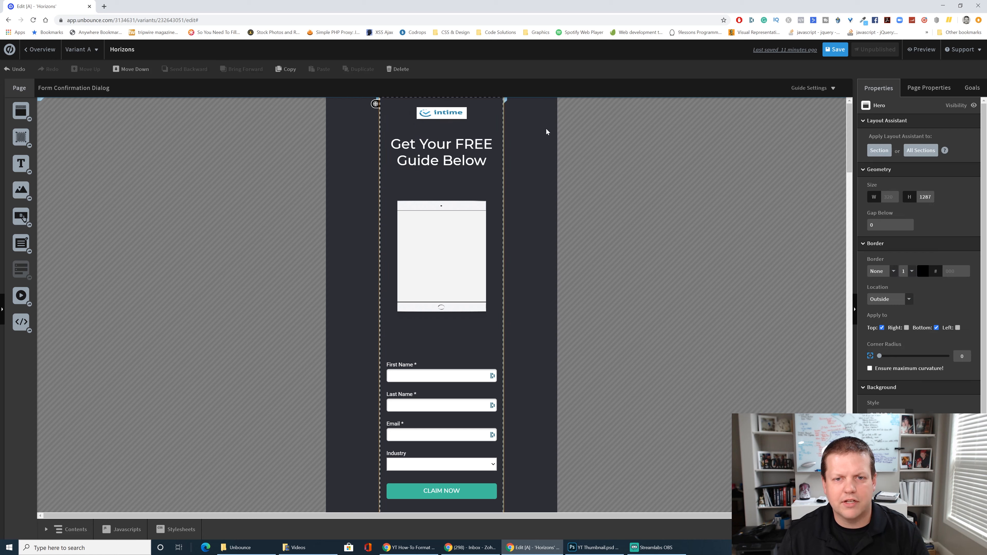
# Enlarge the logo above the headline and move the tablet image up to about 49 px from the left and 233 px from the top
pyautogui.click(443, 117)
pyautogui.moveTo(451, 112)
pyautogui.mouseDown()
pyautogui.moveTo(472, 118)
pyautogui.moveTo(444, 112)
pyautogui.moveTo(457, 115)
pyautogui.mouseUp()
pyautogui.click(506, 174)
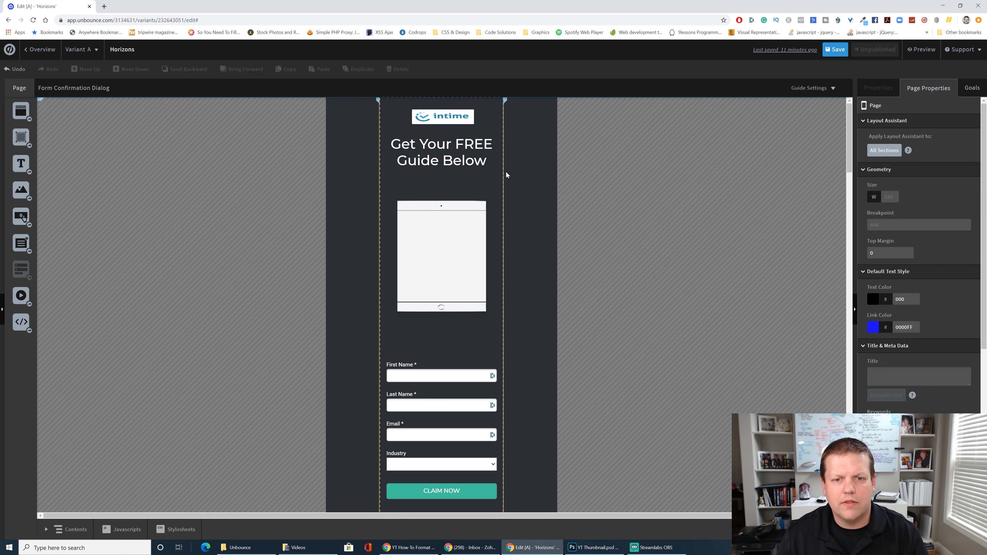
pyautogui.moveTo(449, 228); pyautogui.dragTo(451, 214)
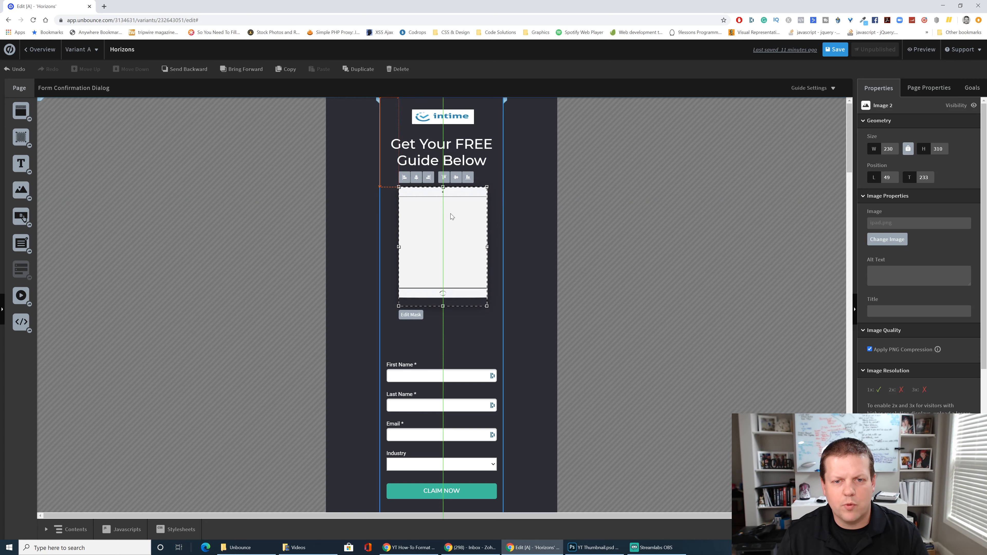
pyautogui.click(670, 258)
# Move the mobile "You're In The Right Place" heading inside the page edges, narrow it to 600 px and center it in the green section
pyautogui.scroll(-9, 458, 353)
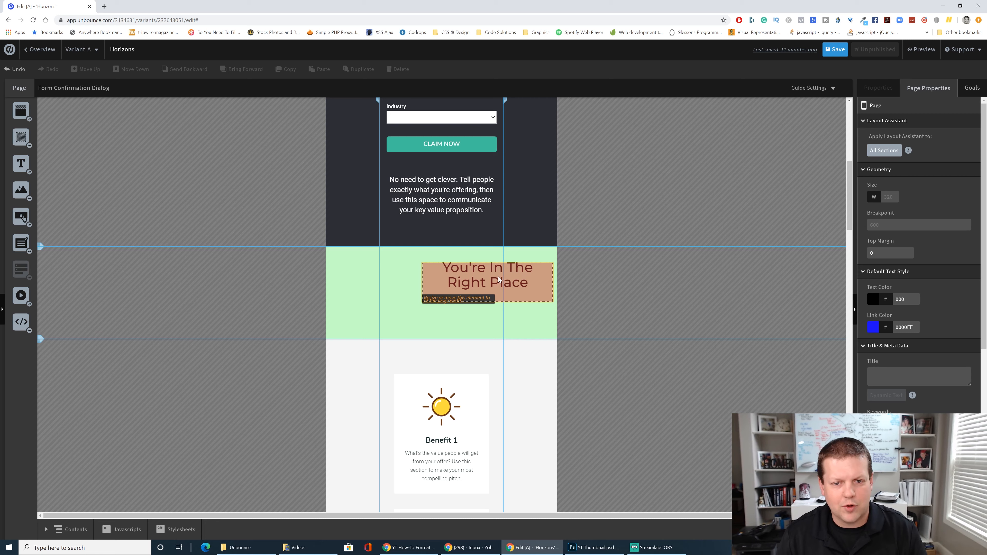
pyautogui.click(490, 275)
pyautogui.moveTo(490, 276); pyautogui.dragTo(449, 279)
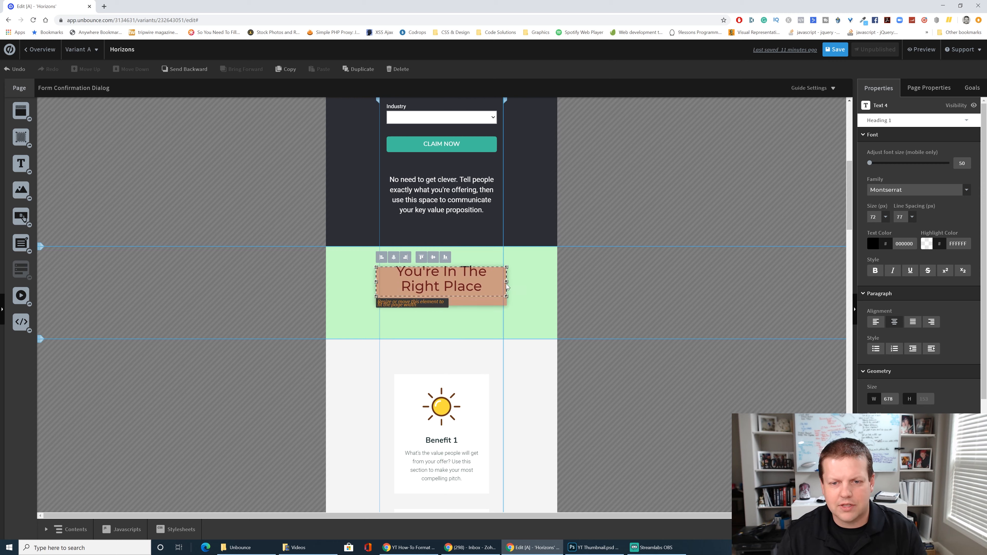
pyautogui.moveTo(507, 280); pyautogui.dragTo(501, 282)
pyautogui.moveTo(376, 282); pyautogui.dragTo(383, 284)
pyautogui.moveTo(504, 285); pyautogui.dragTo(503, 286)
pyautogui.moveTo(504, 283); pyautogui.dragTo(498, 283)
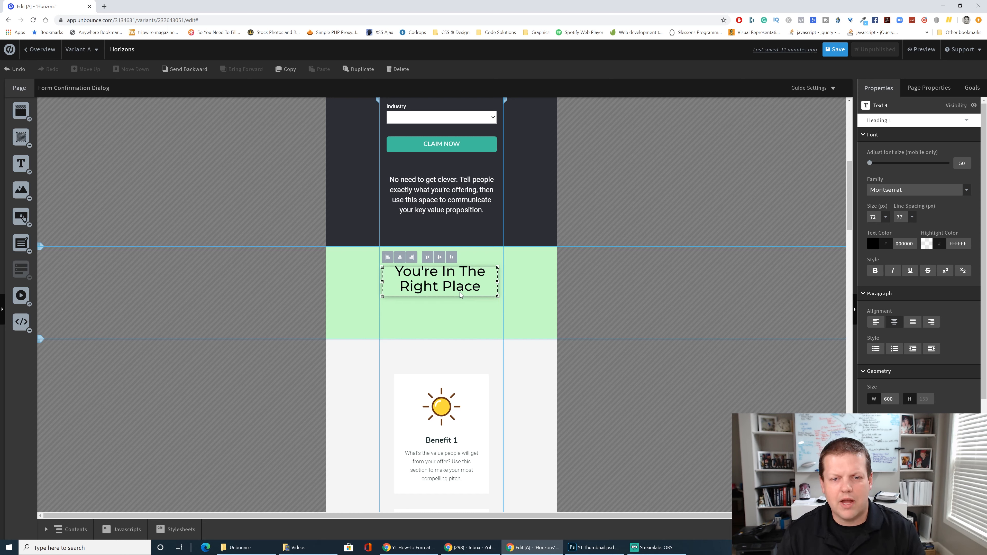
pyautogui.moveTo(460, 293); pyautogui.dragTo(459, 299)
pyautogui.click(458, 320)
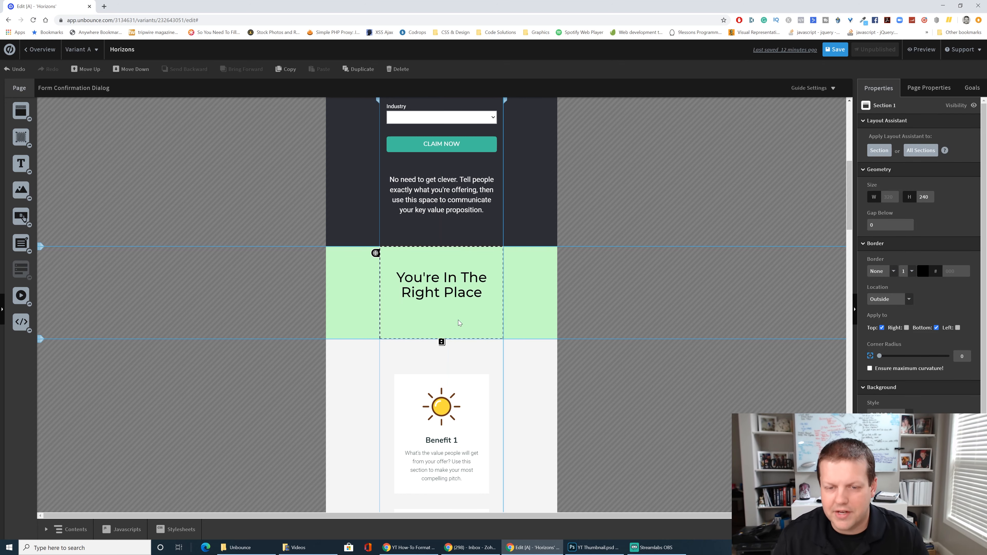
# Review the remaining mobile sections down to the footer, and compare the hero and green heading section in the desktop layout
pyautogui.scroll(-7, 458, 321)
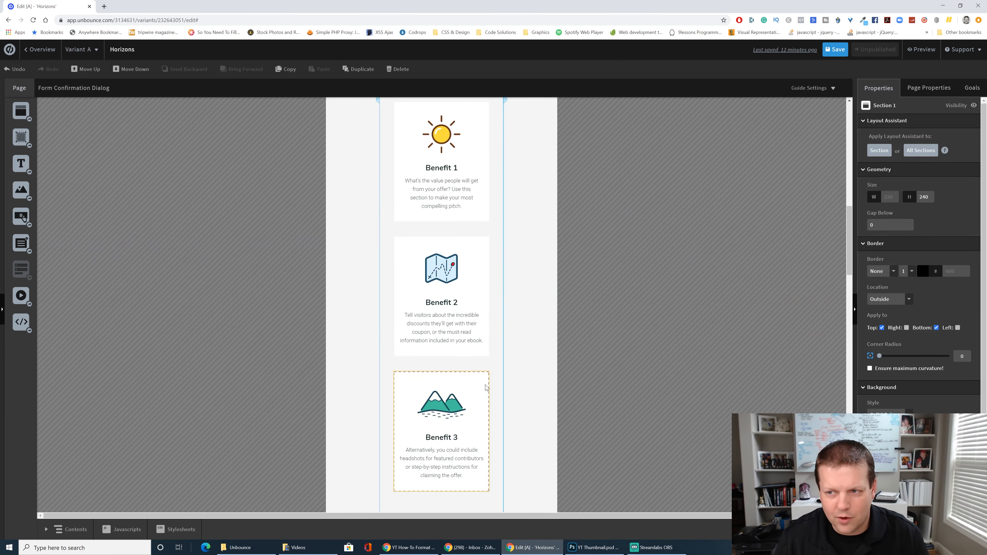
pyautogui.scroll(-20, 485, 387)
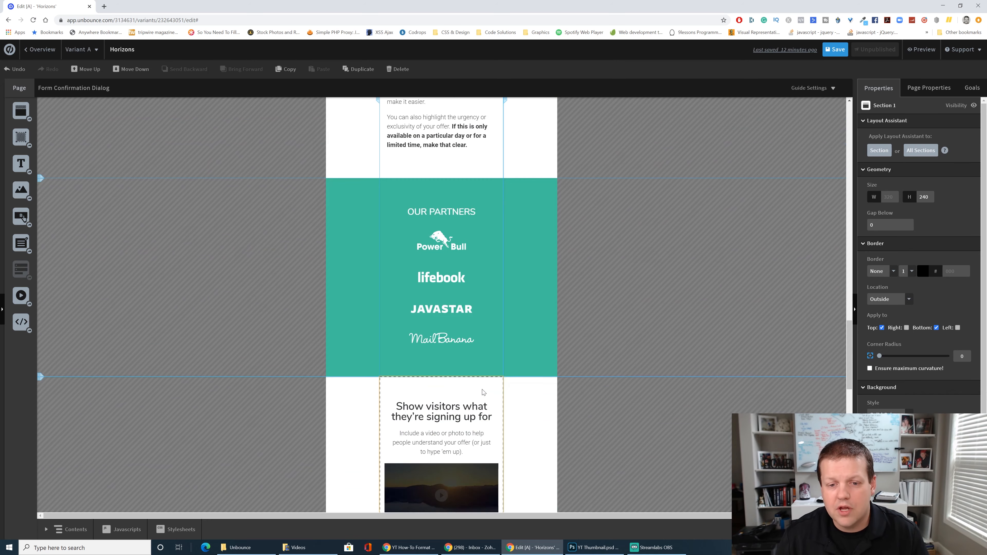
pyautogui.scroll(-3, 482, 392)
pyautogui.scroll(-15, 483, 392)
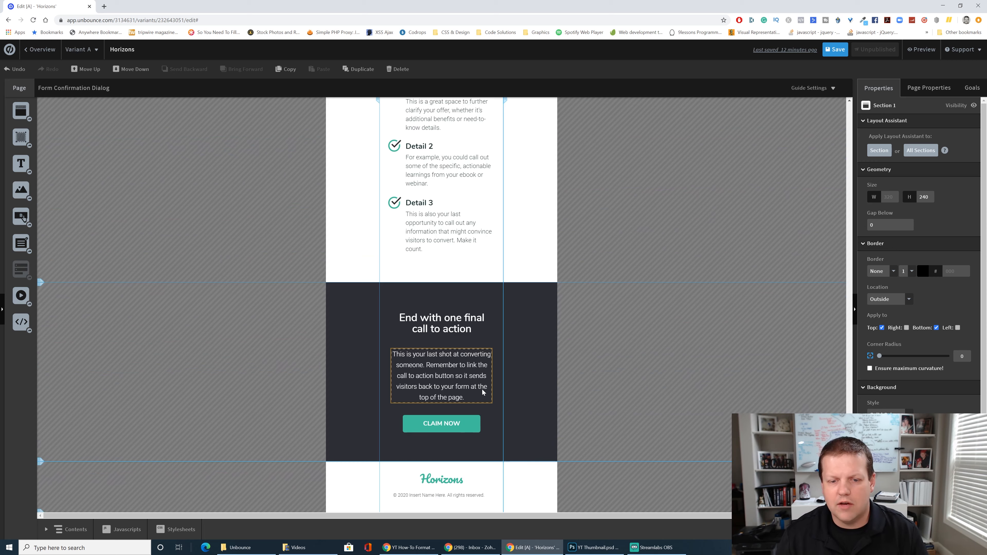
pyautogui.scroll(20, 482, 392)
pyautogui.scroll(15, 483, 392)
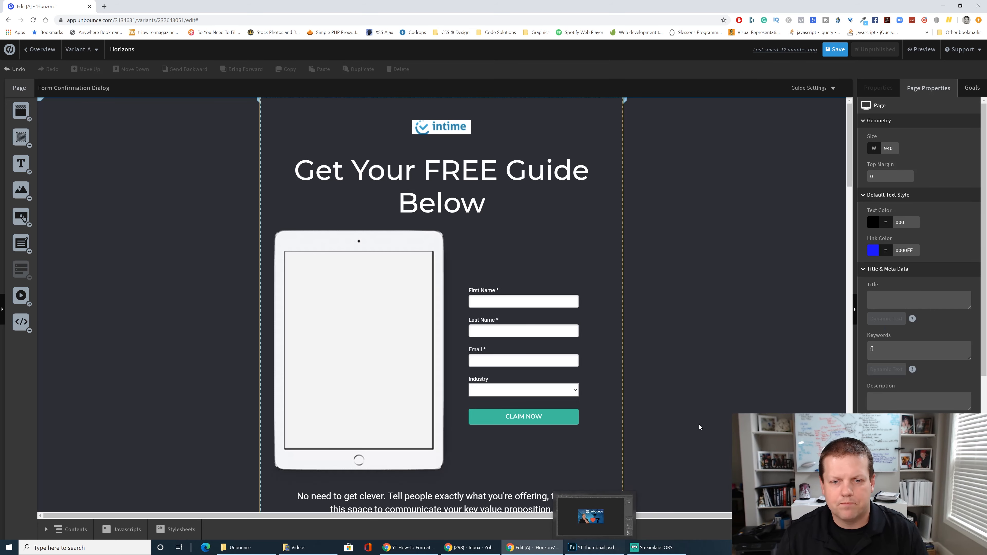
pyautogui.scroll(-2, 661, 393)
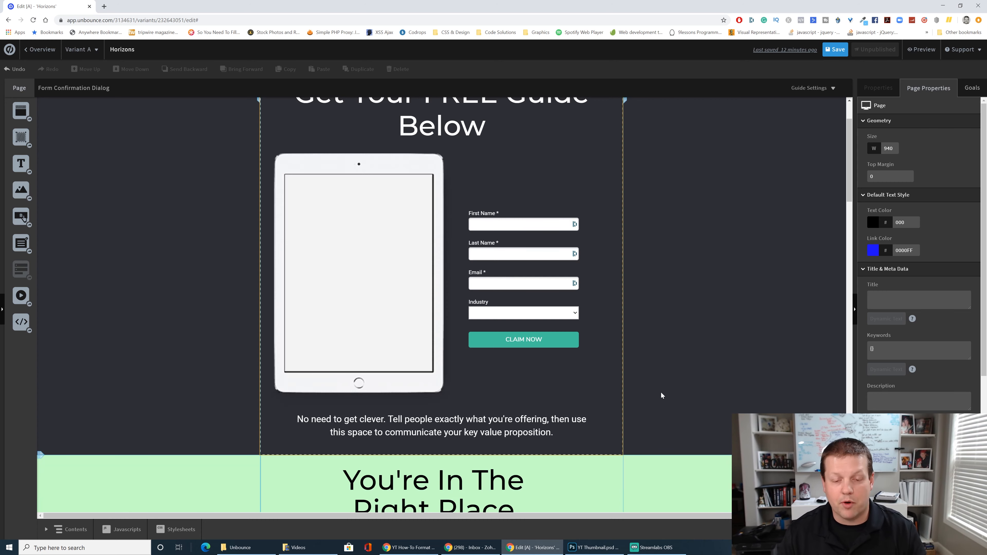
pyautogui.scroll(-2, 661, 392)
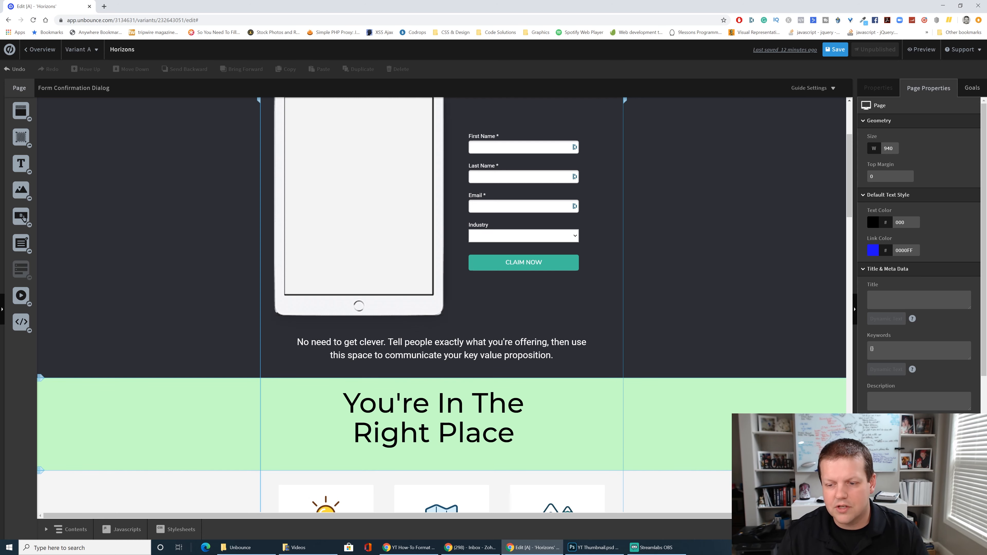
# Switch to the mobile layout and hide Section 1, the green heading section, through the page contents list
pyautogui.click(828, 529)
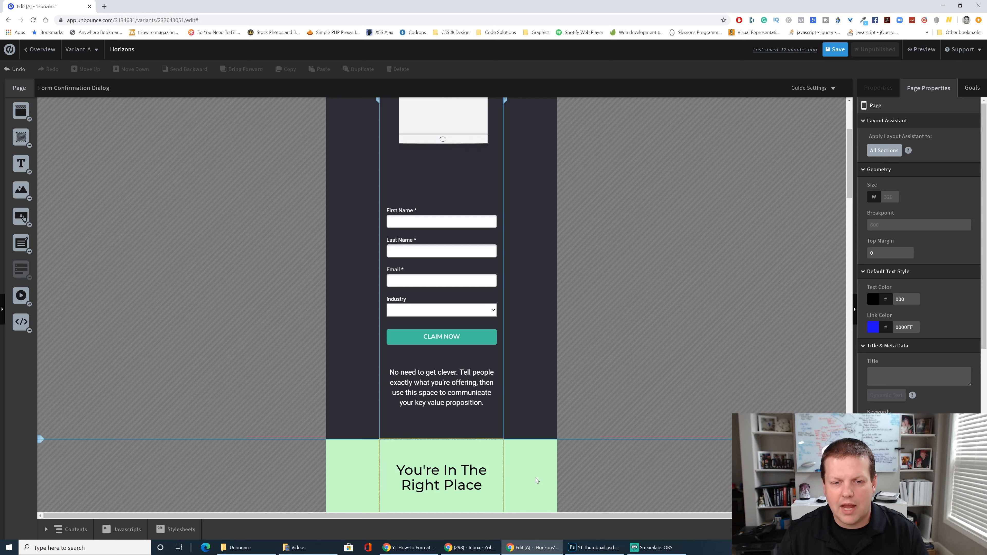
pyautogui.scroll(-3, 519, 456)
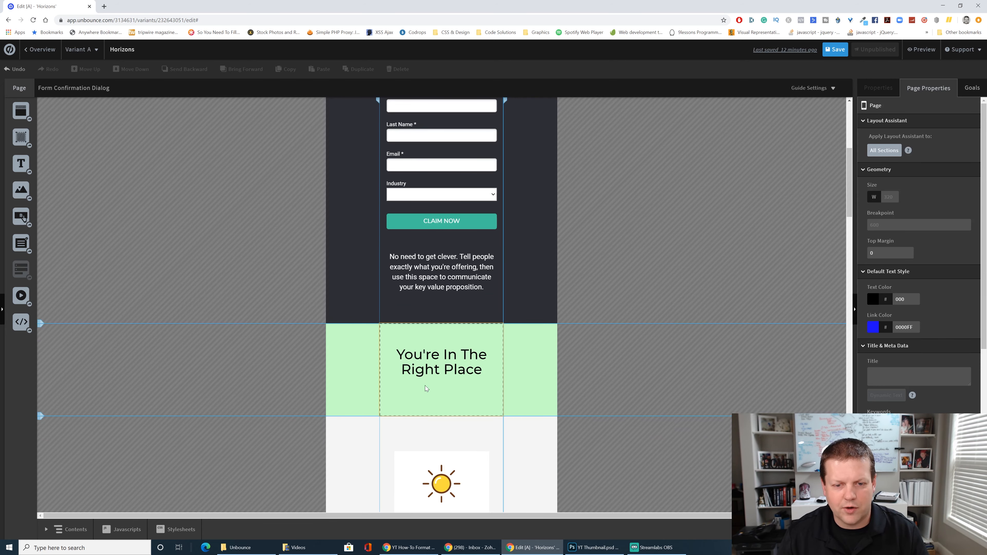
pyautogui.click(421, 404)
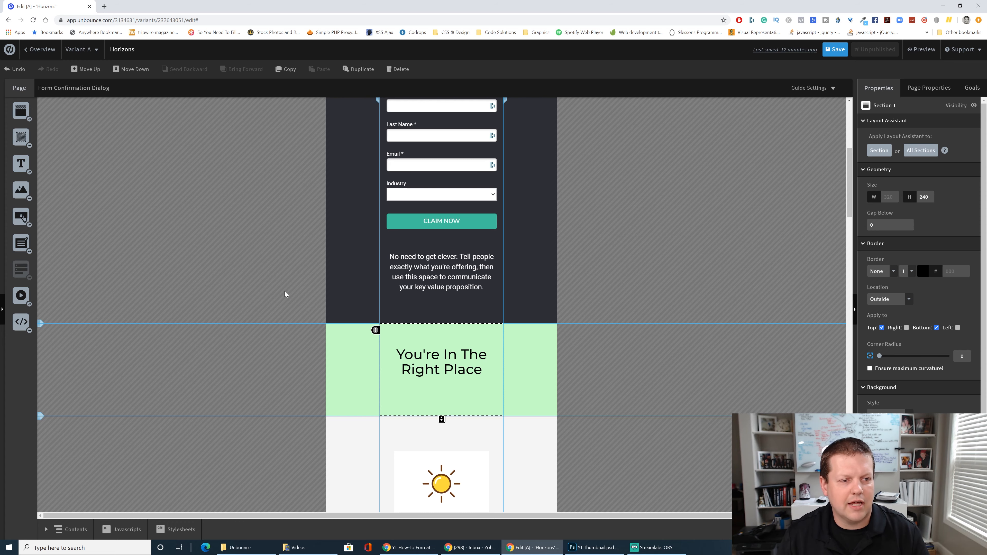
pyautogui.click(4, 308)
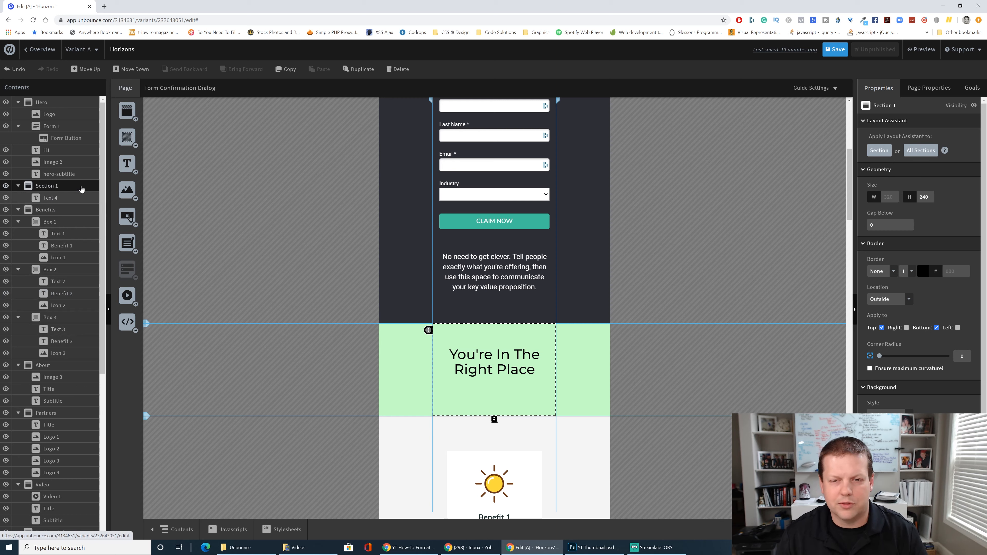
pyautogui.click(6, 186)
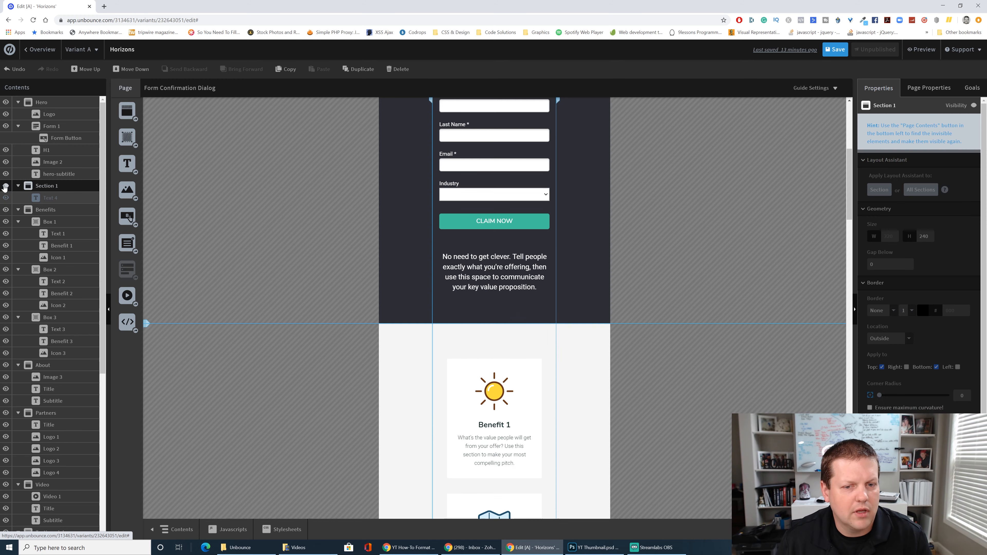
# Check how the hero flows into the benefits on mobile with Section 1 hidden, and compare it with the desktop layout
pyautogui.scroll(5, 297, 313)
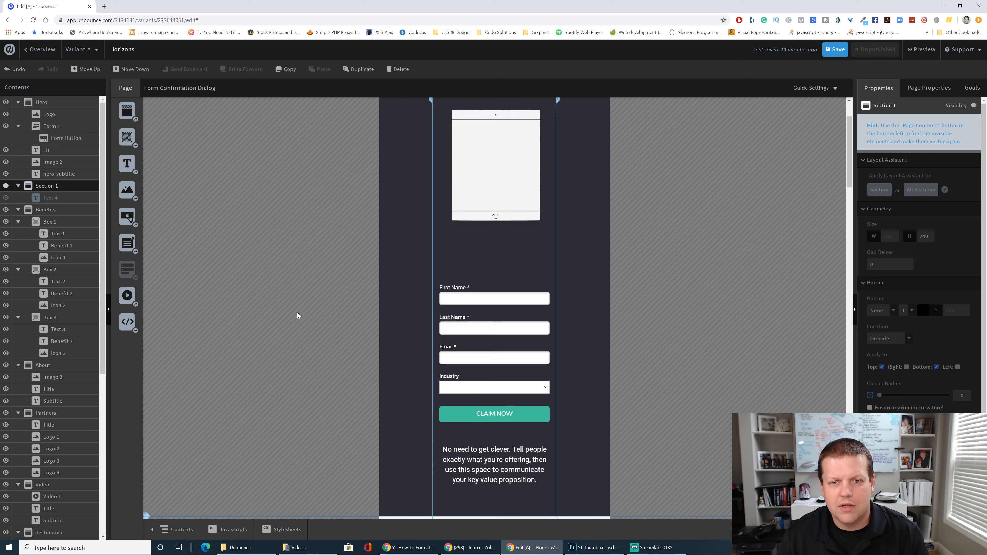
pyautogui.scroll(-8, 296, 314)
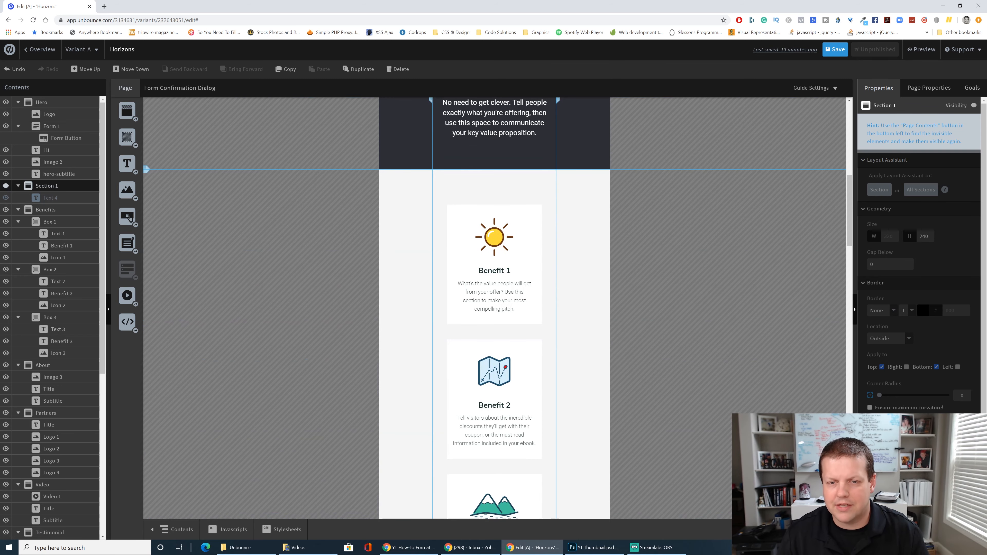
pyautogui.scroll(6, 664, 465)
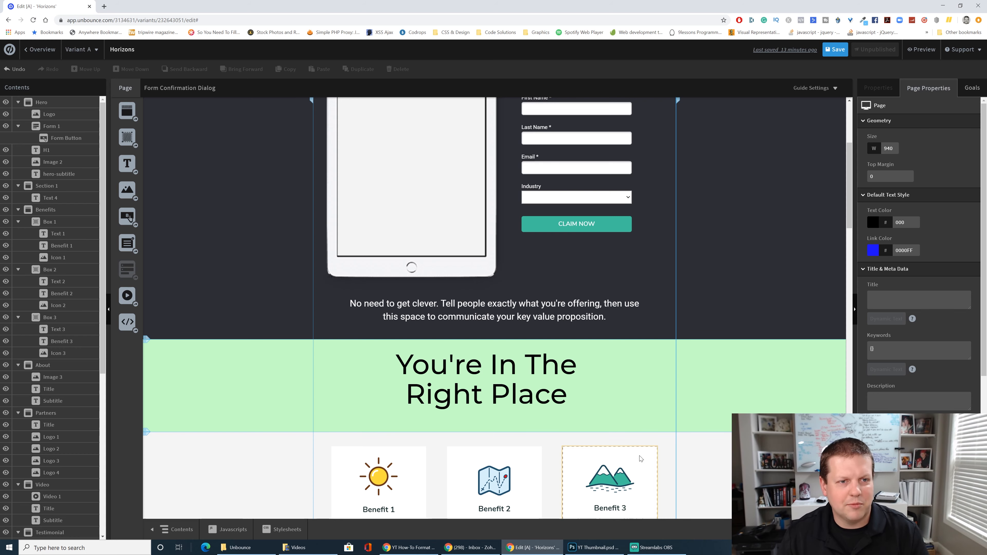
pyautogui.scroll(5, 640, 459)
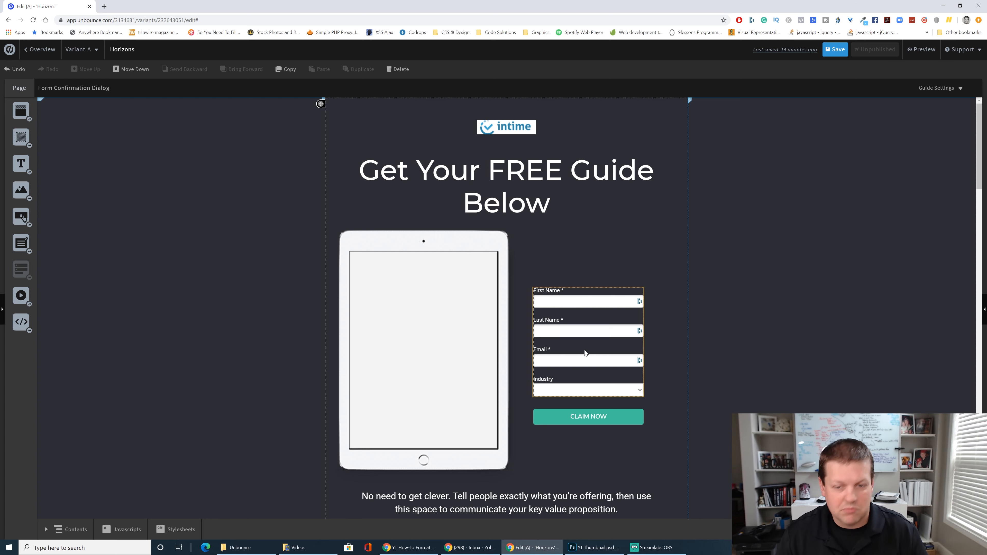
# Delete the Industry and Last Name fields from the desktop hero form, keeping only First Name and Email
pyautogui.click(587, 318)
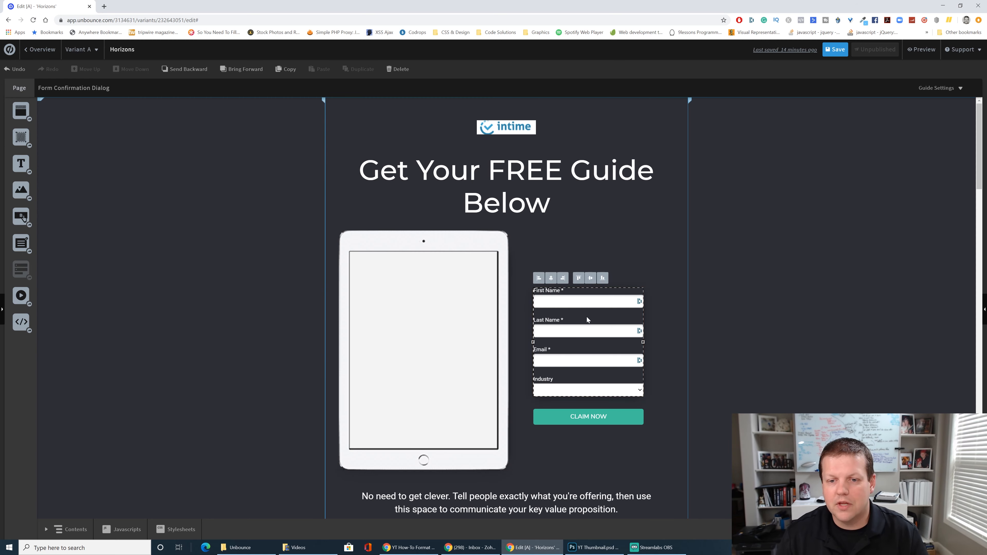
pyautogui.click(985, 309)
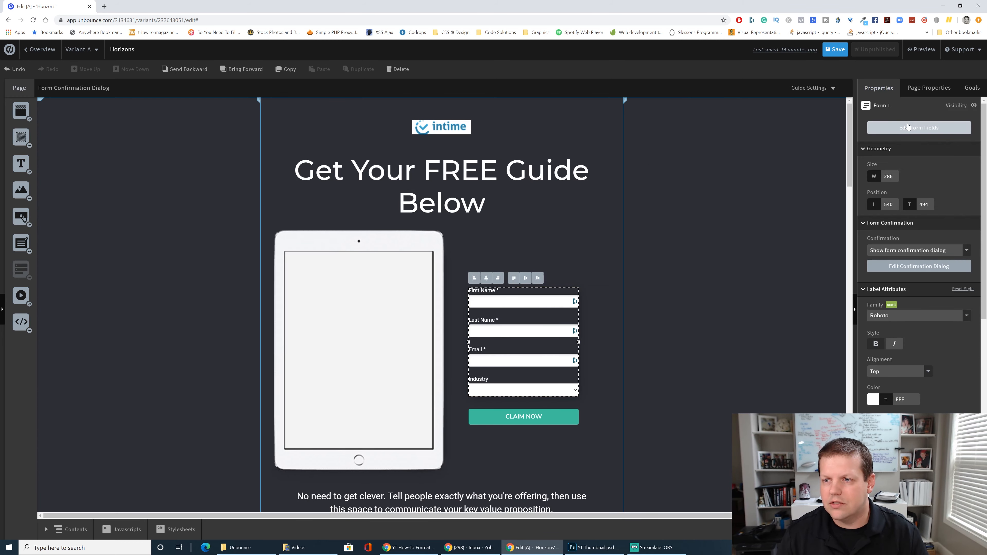
pyautogui.click(914, 130)
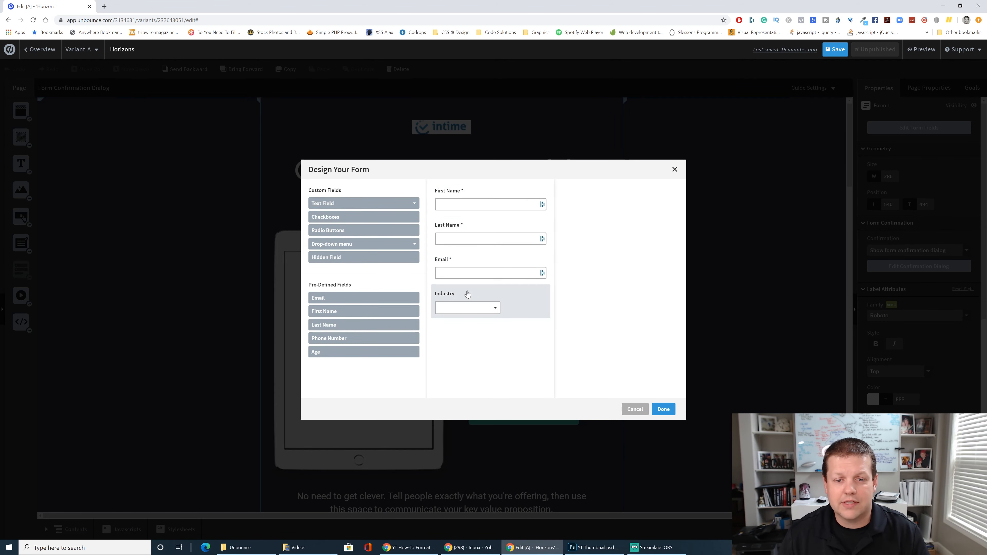
pyautogui.click(519, 298)
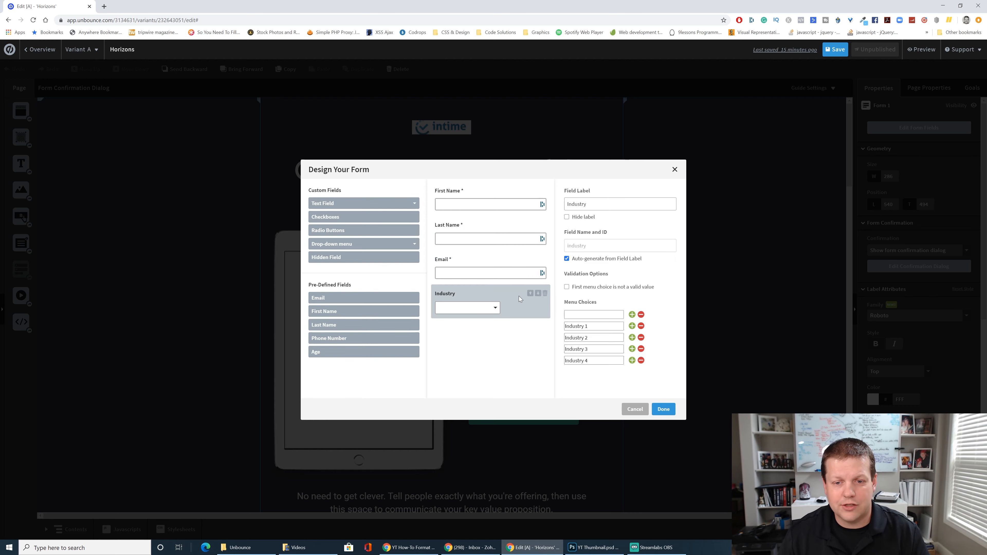
pyautogui.click(547, 294)
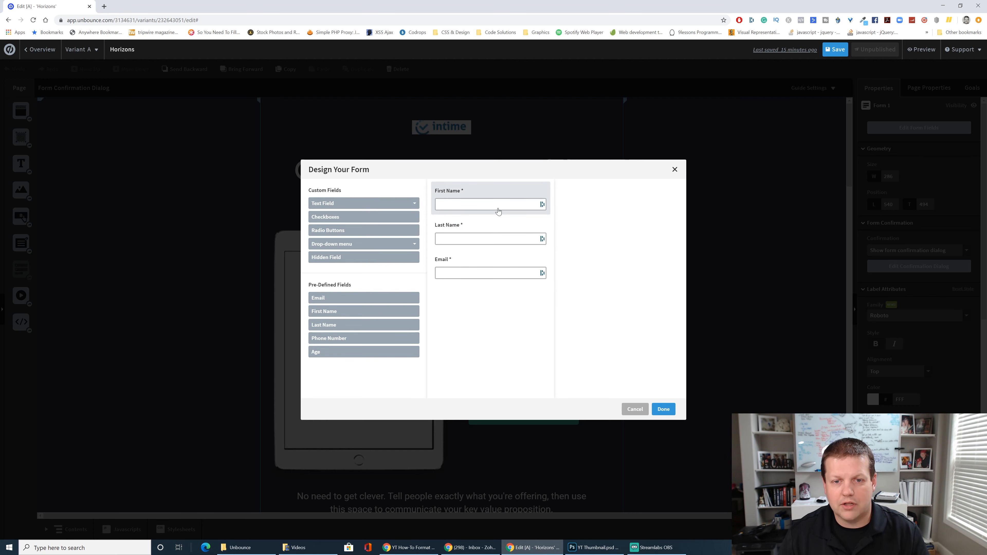
pyautogui.click(512, 228)
pyautogui.click(546, 227)
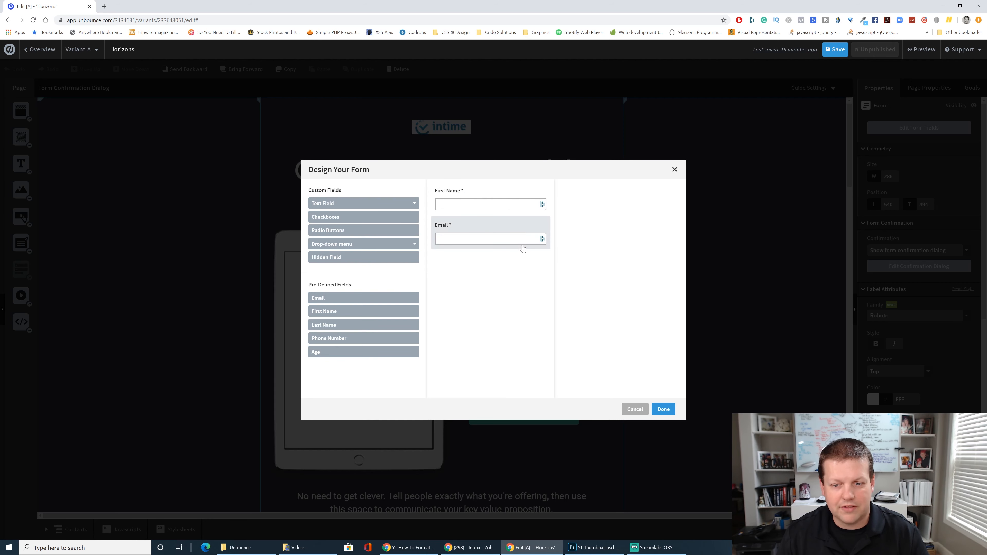
pyautogui.click(664, 410)
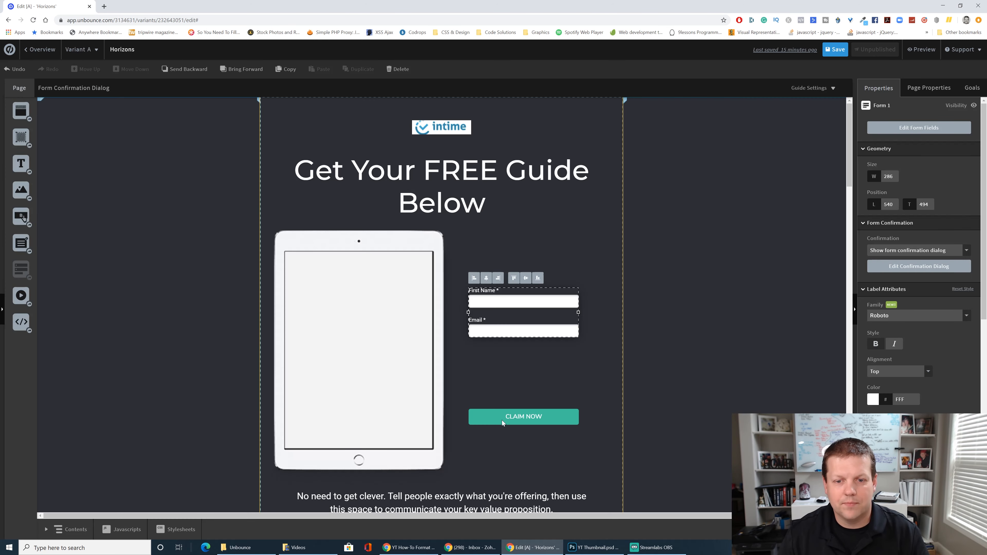
# Move the form up beside the tablet image and place the CLAIM NOW button just below the Email field, about 151 px down
pyautogui.click(585, 268)
pyautogui.moveTo(544, 298); pyautogui.dragTo(541, 273)
pyautogui.click(534, 339)
pyautogui.moveTo(547, 390); pyautogui.dragTo(547, 326)
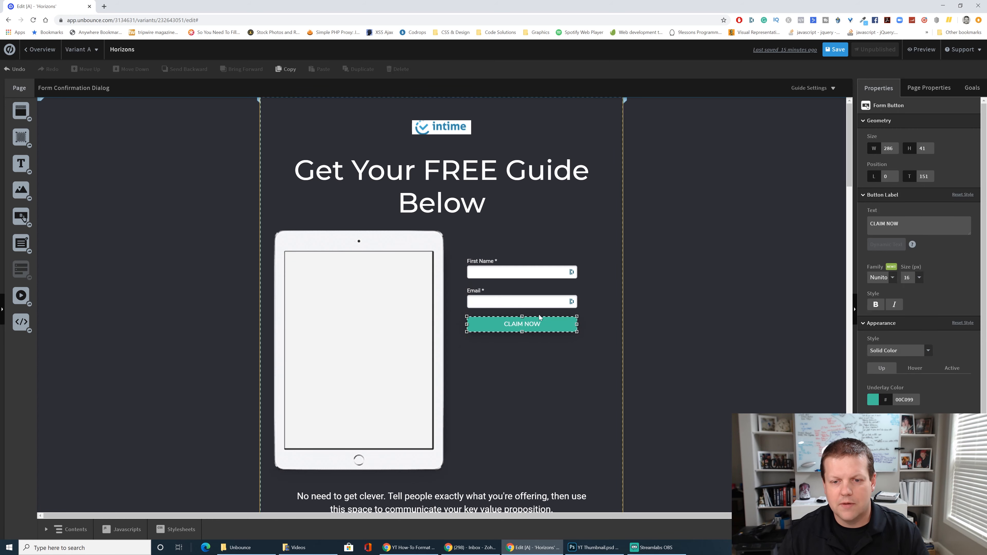
# Change the form button's label from CLAIM NOW to DOWNLOAD NOW
pyautogui.click(919, 224)
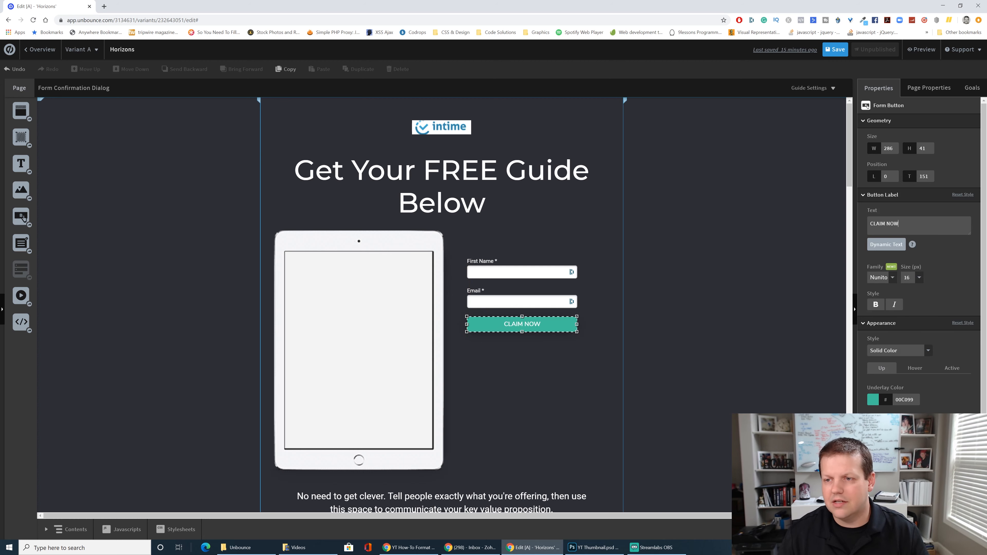
pyautogui.hotkey('ctrl', 'a')
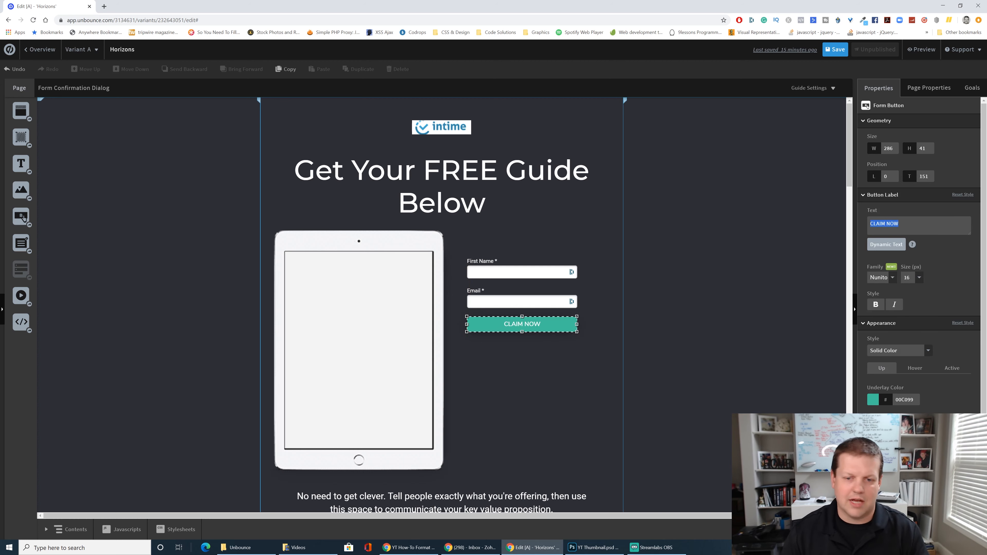
pyautogui.write('DOWNLOAD NOW')
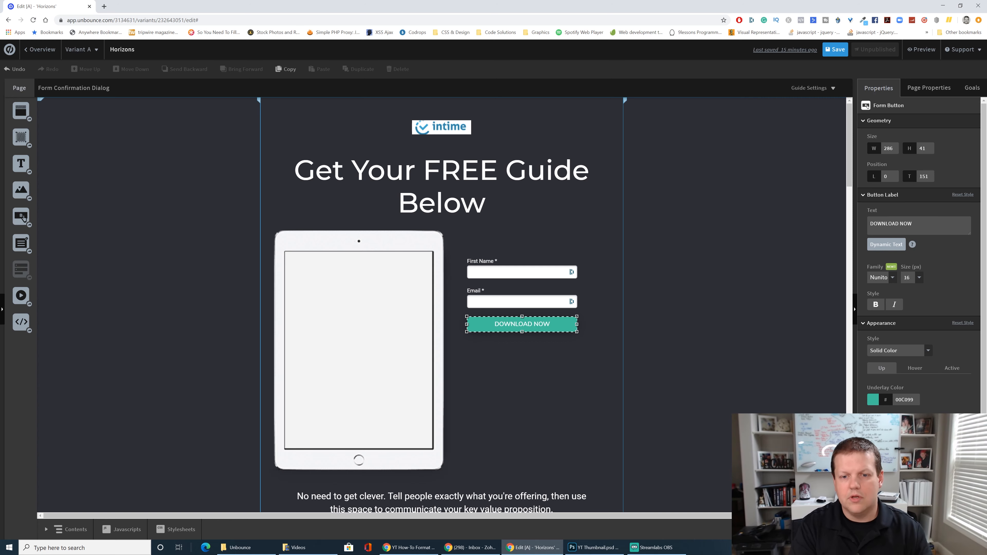
pyautogui.click(608, 351)
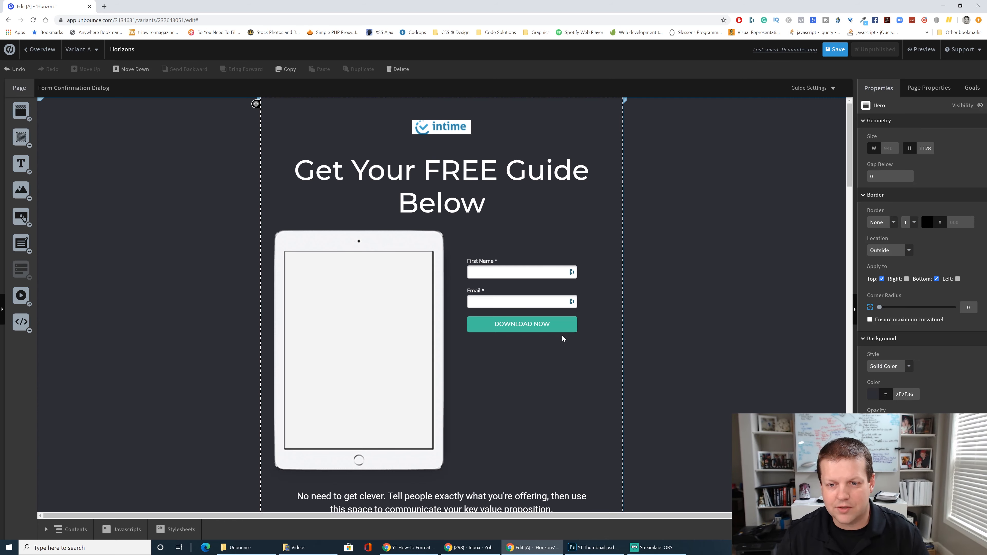
# Recolor the DOWNLOAD NOW button's underlay to a dark blue with the color picker
pyautogui.click(552, 327)
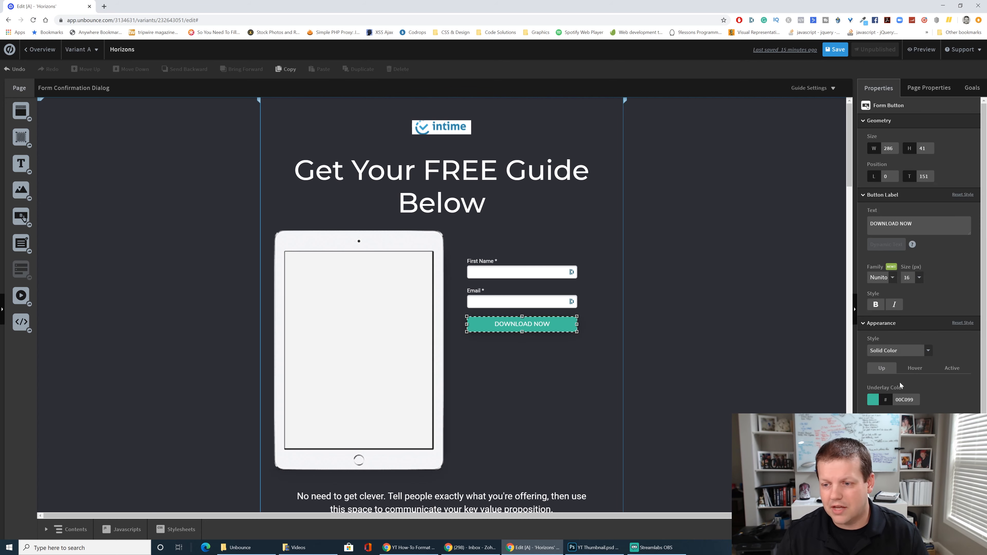
pyautogui.click(874, 400)
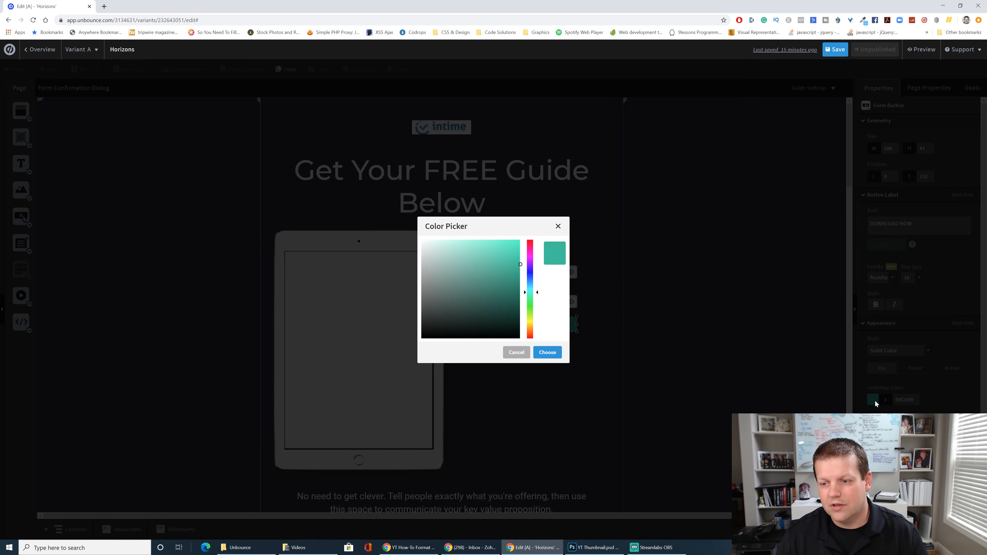
pyautogui.click(530, 275)
pyautogui.click(514, 273)
pyautogui.click(547, 352)
pyautogui.click(555, 384)
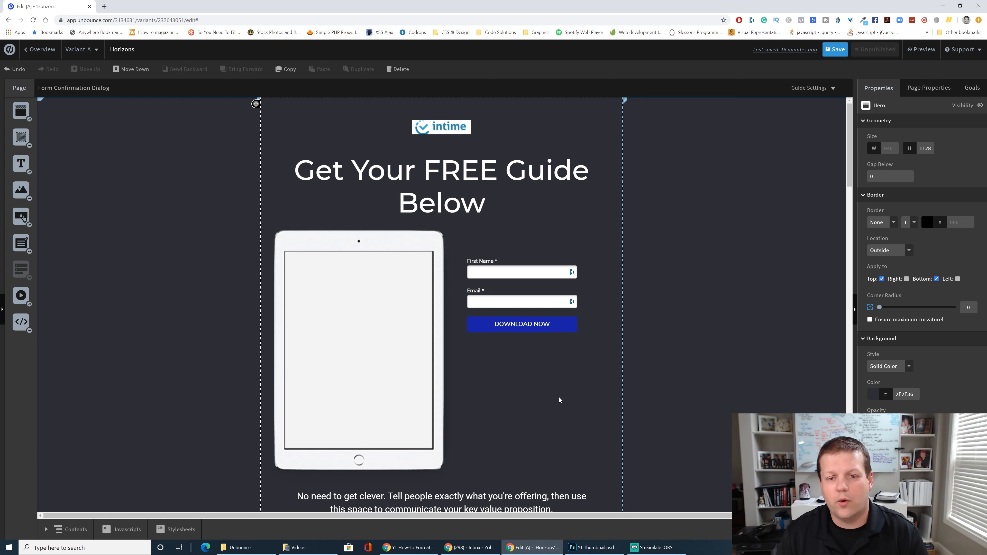
# Open the hero form's confirmation dialog to review its thank-you message, and return to the page
pyautogui.click(539, 291)
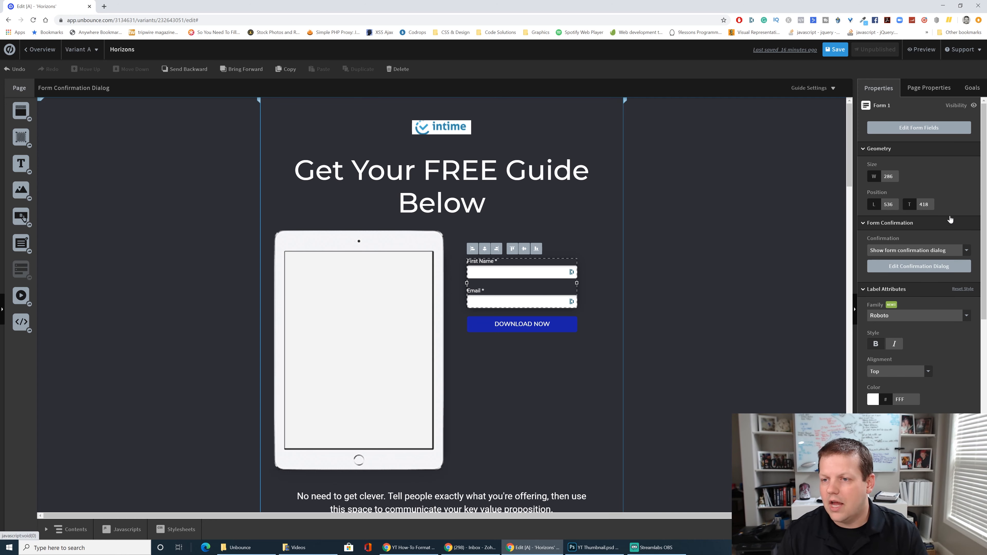
pyautogui.click(919, 269)
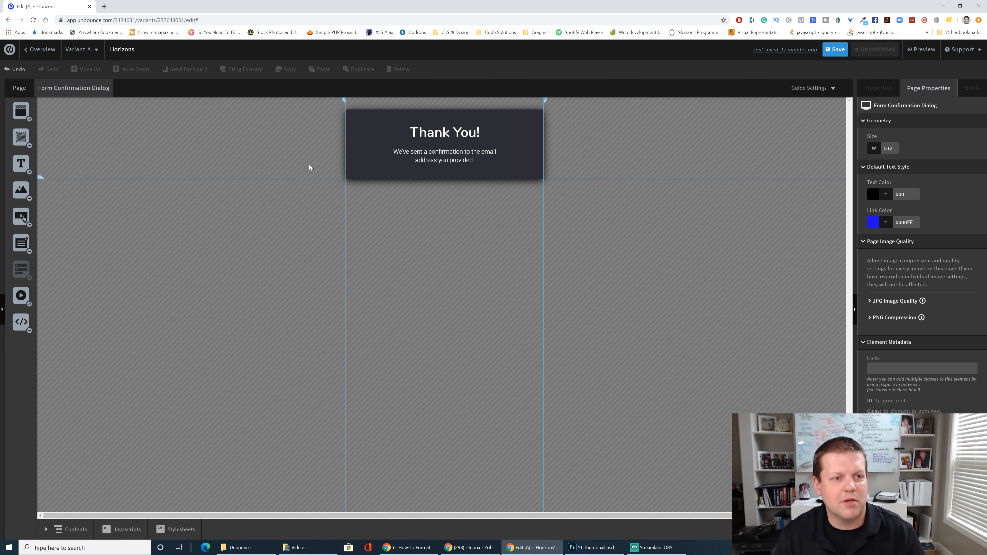
pyautogui.click(27, 94)
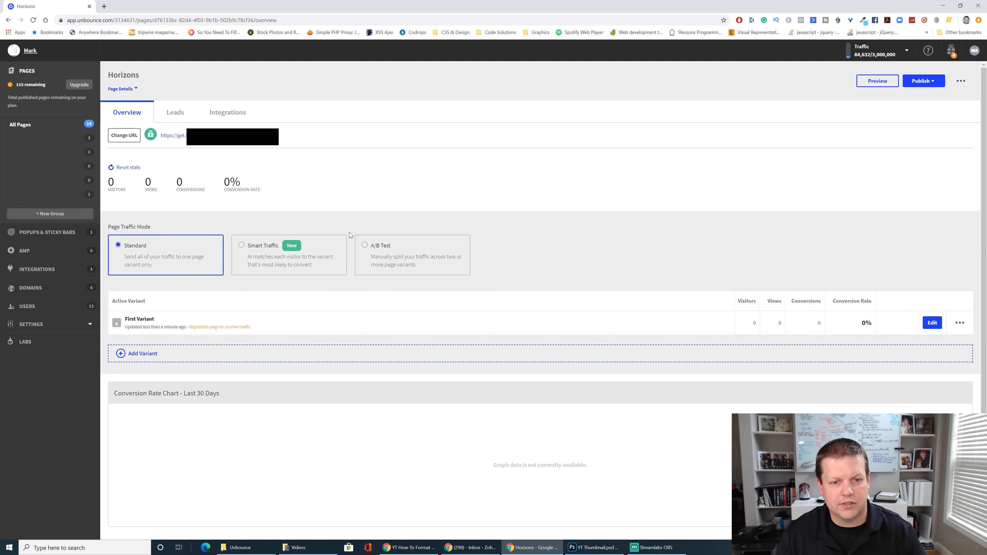
# Set the Horizons page traffic mode to A/B Test and create a second variant by duplicating A - First Variant
pyautogui.click(364, 246)
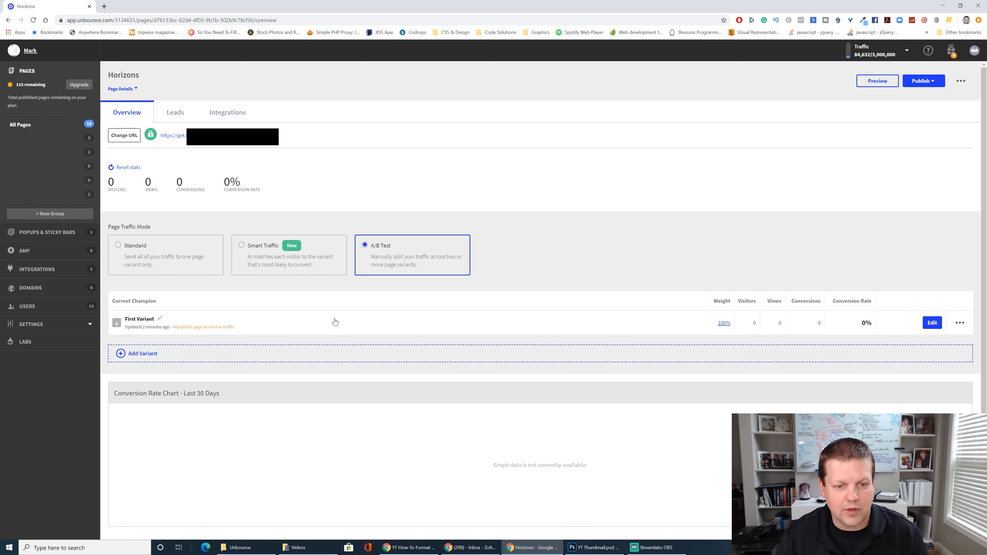
pyautogui.click(121, 354)
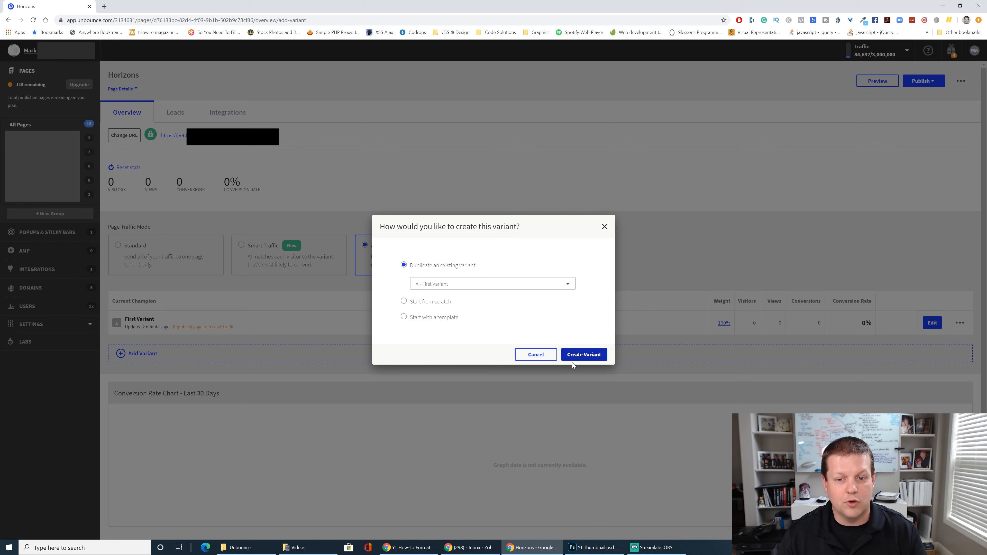
pyautogui.click(584, 355)
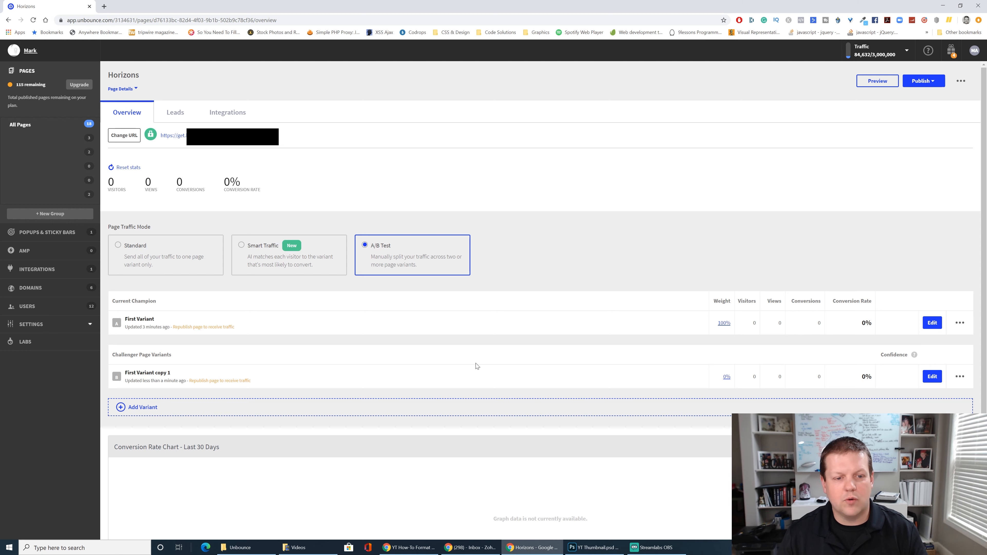
# Open the duplicated challenger variant, change its hero heading to "Download Your FREE Checklist", and save it
pyautogui.click(928, 378)
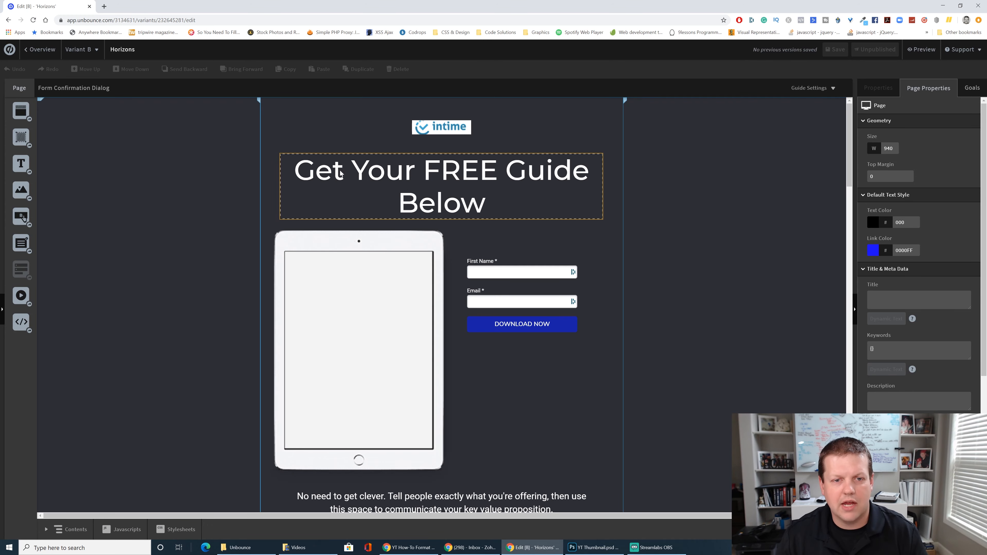
pyautogui.doubleClick(367, 174)
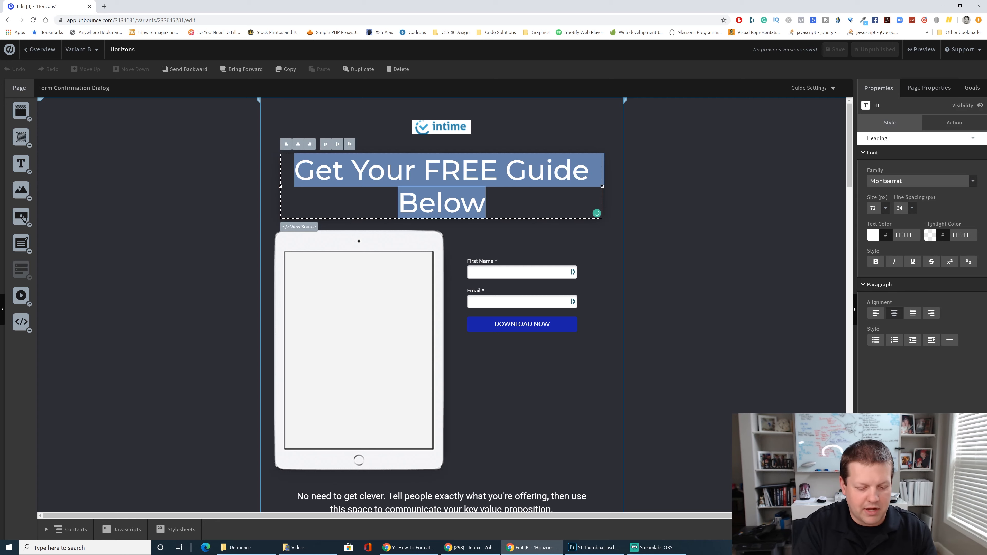
pyautogui.write('D')
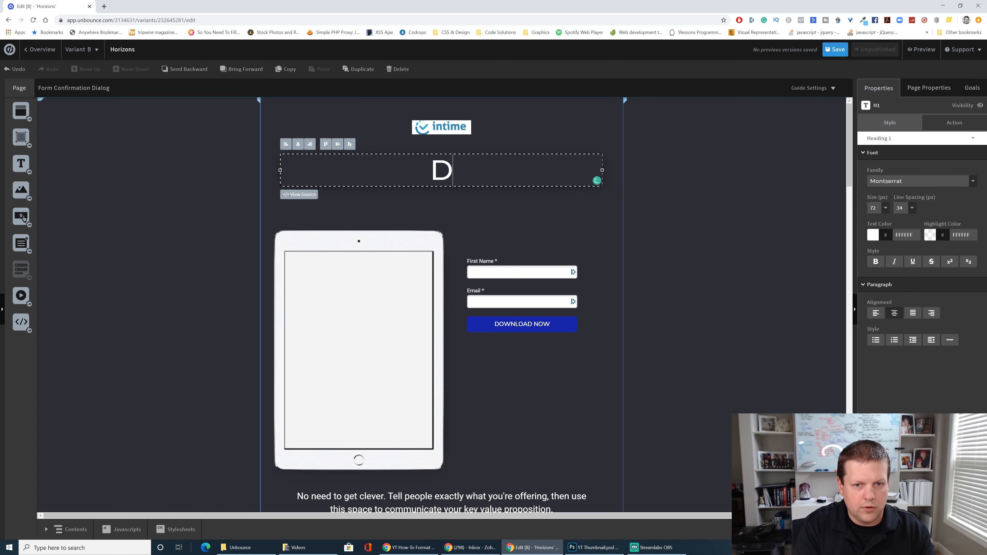
pyautogui.write('ownload')
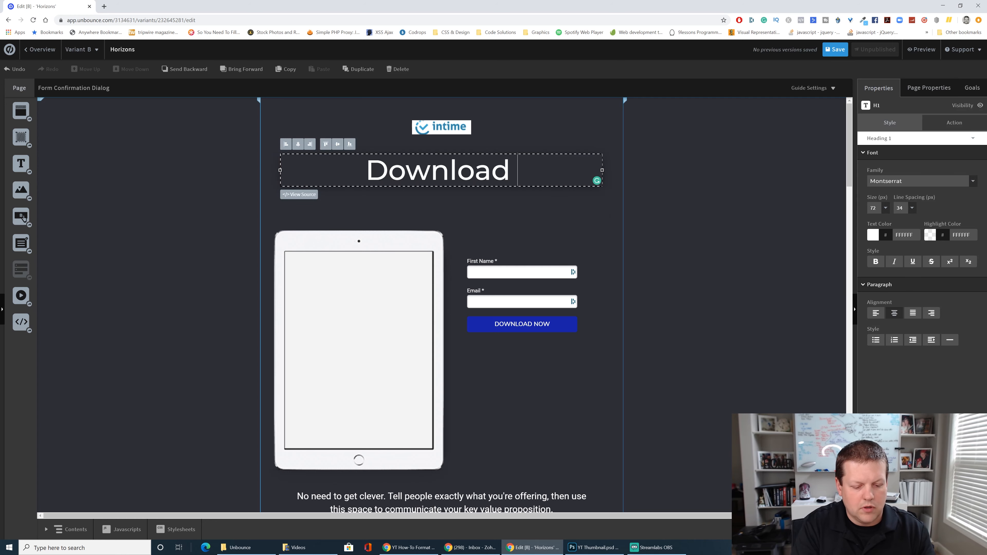
pyautogui.write(' Your FREE')
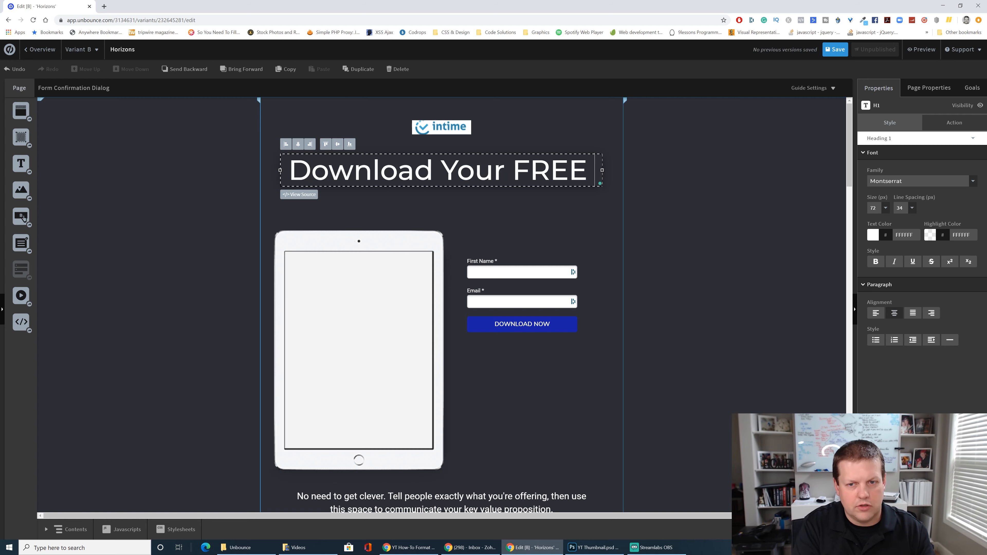
pyautogui.write(' Checklist')
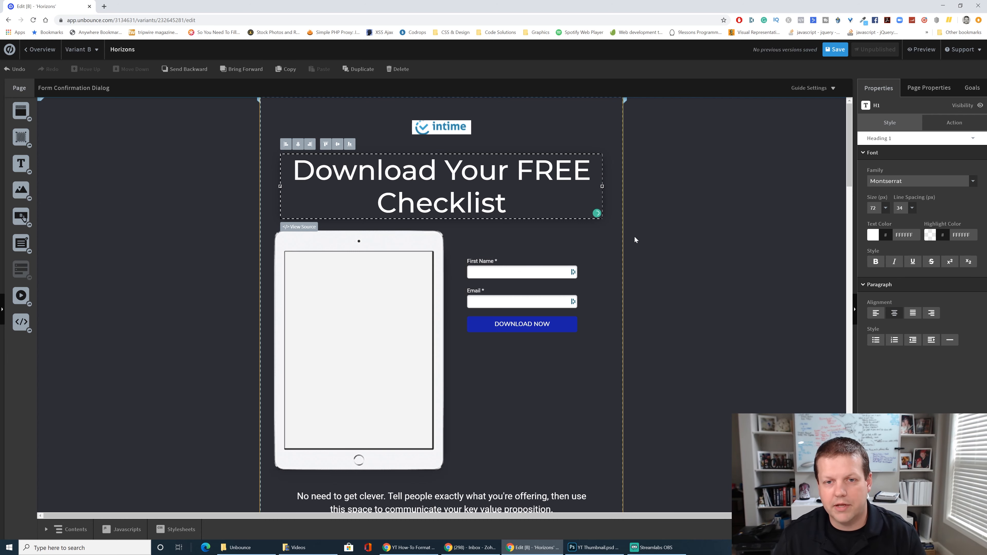
pyautogui.click(642, 192)
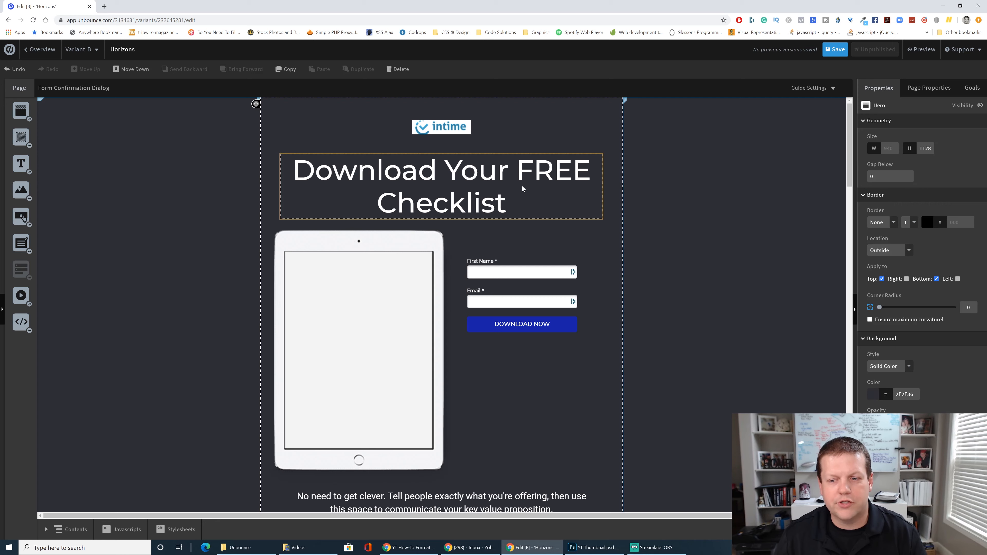
pyautogui.hotkey('ctrl', 's')
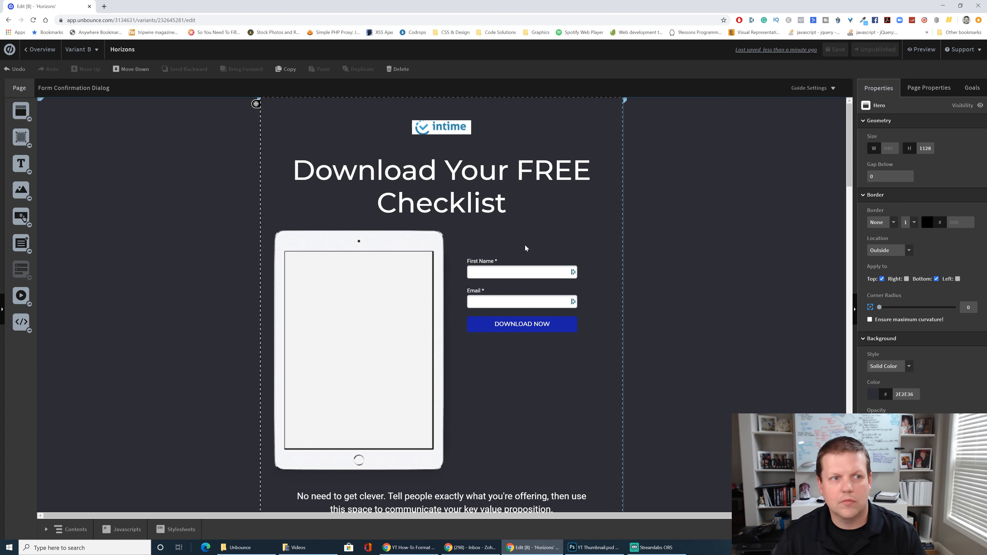
# Return to the page overview and rename the challenger variant as "First Variant - Download Header"
pyautogui.click(42, 50)
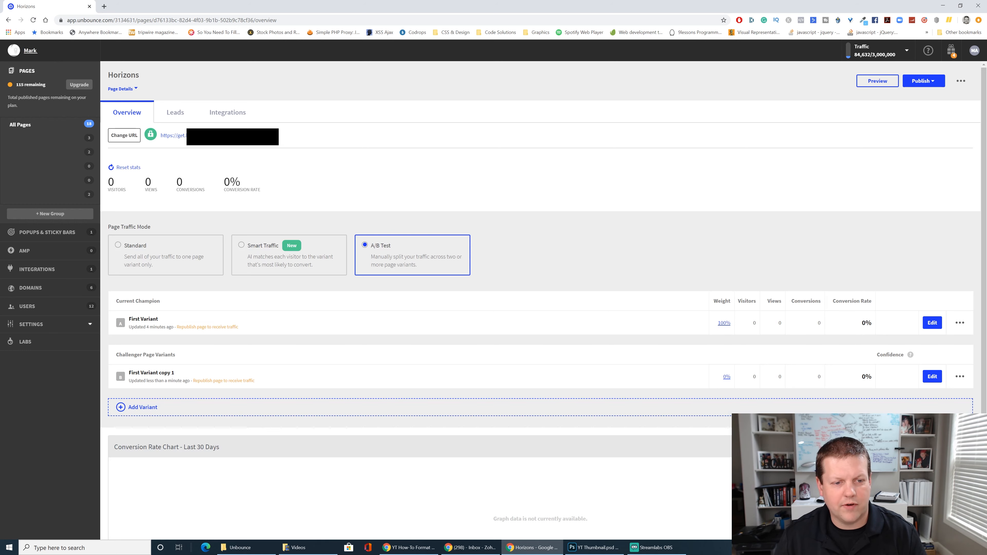
pyautogui.click(173, 373)
pyautogui.hotkey('ctrl', 'shift', 'Left')
pyautogui.hotkey('ctrl', 'shift', 'Left')
pyautogui.write('- Doa')
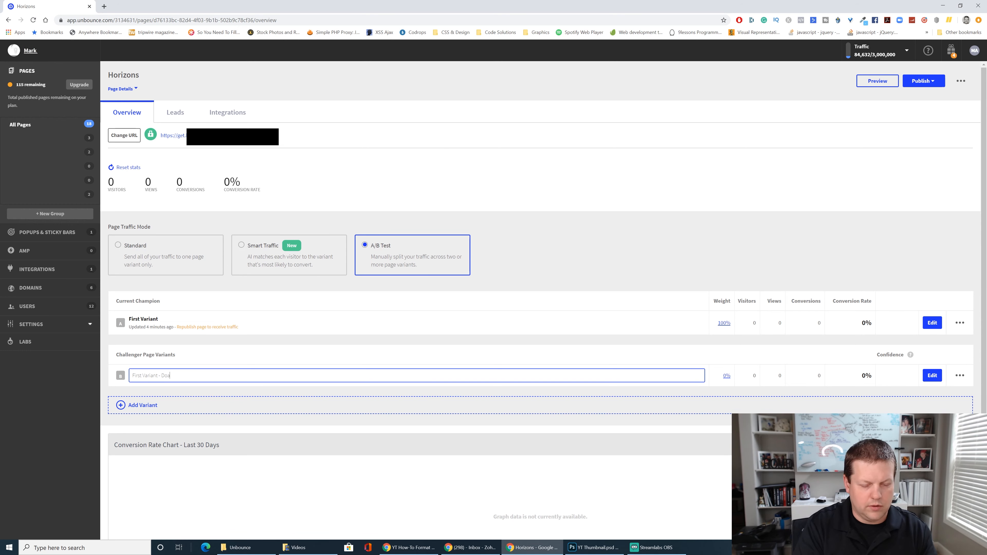
pyautogui.press('BackSpace')
pyautogui.write('wnload Header')
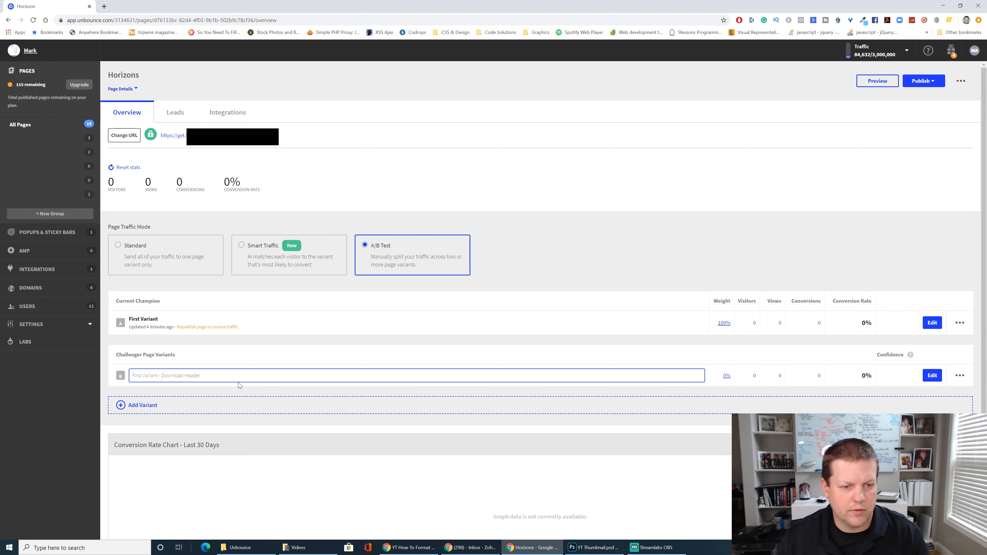
pyautogui.press('Return')
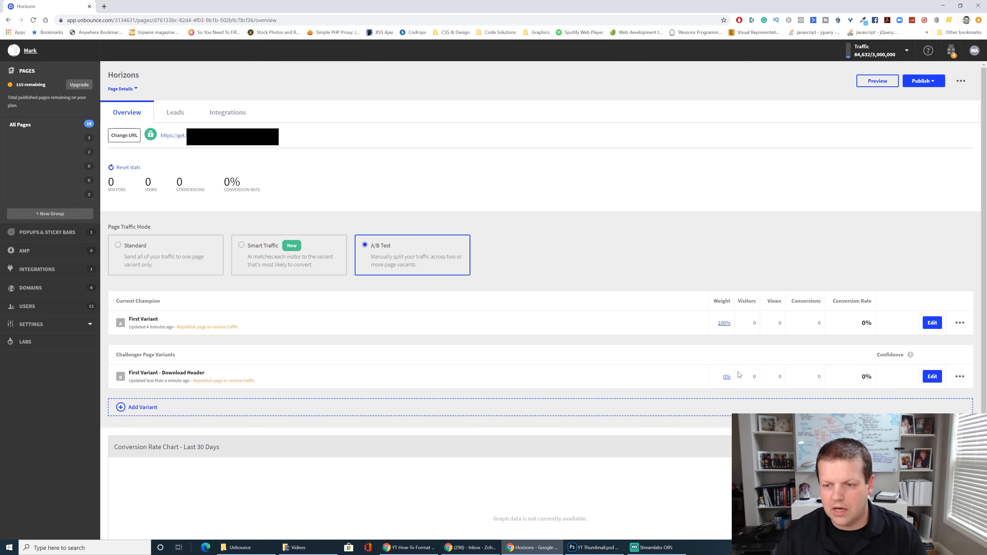
# Split the traffic weight evenly, giving First Variant and First Variant - Download Header 50% each
pyautogui.click(724, 323)
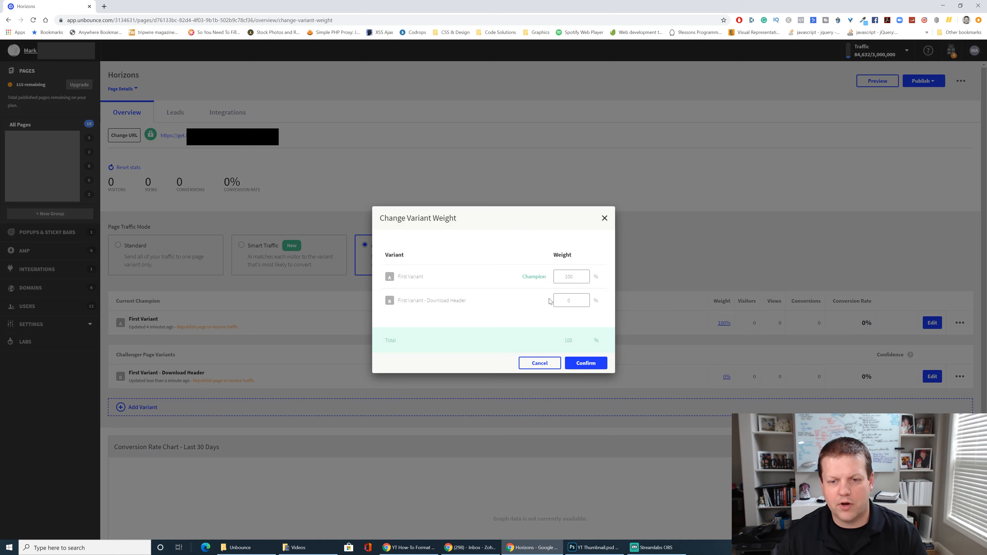
pyautogui.doubleClick(568, 276)
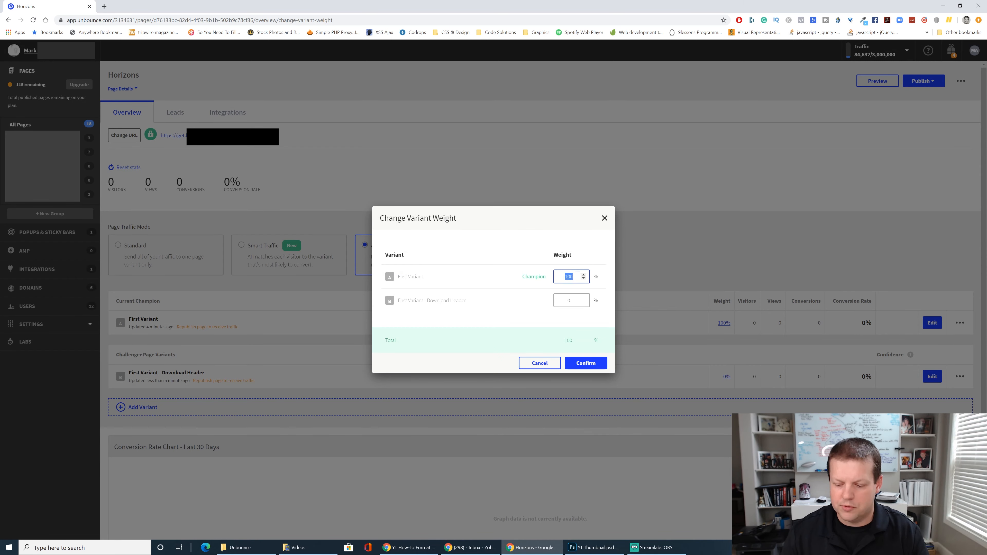
pyautogui.write('50')
pyautogui.press('Tab')
pyautogui.write('50')
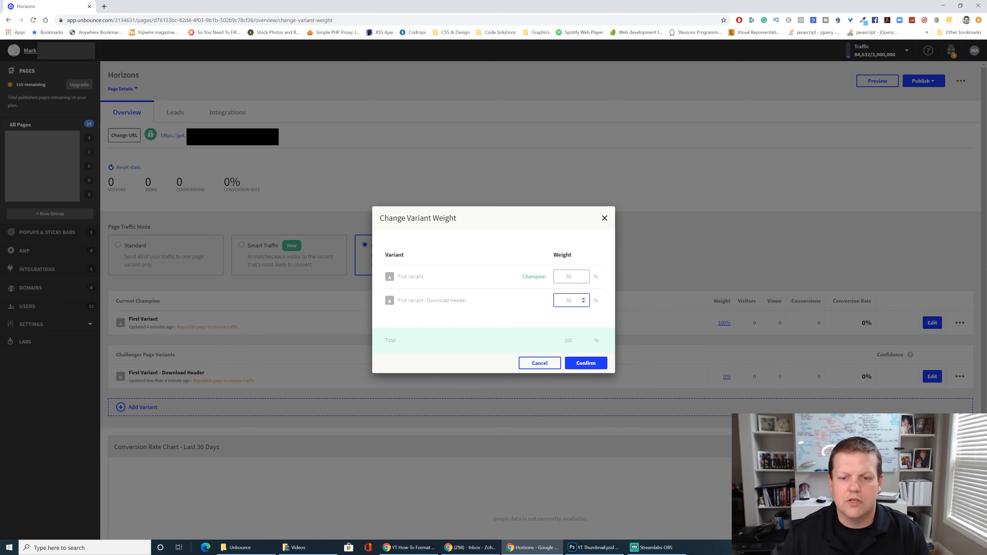
pyautogui.click(579, 363)
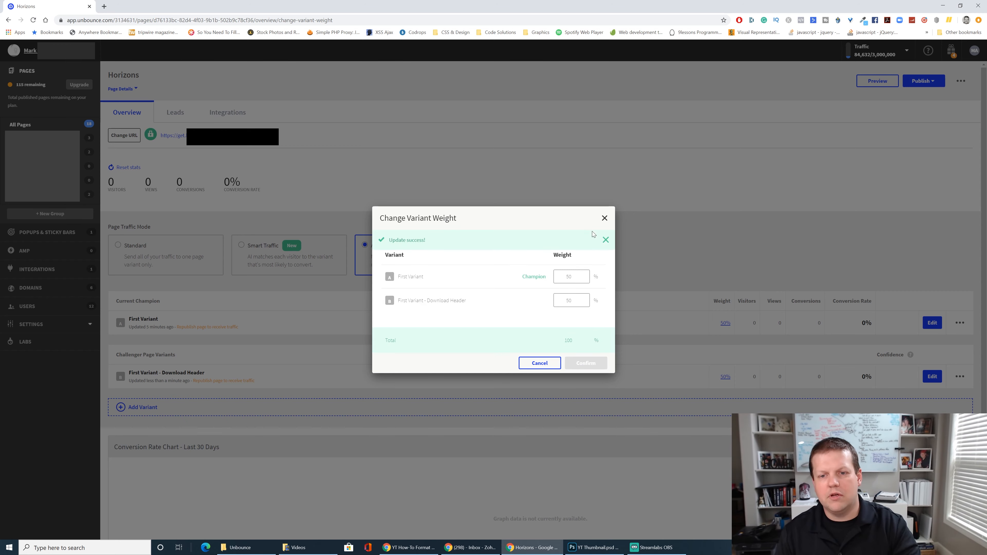
pyautogui.click(605, 217)
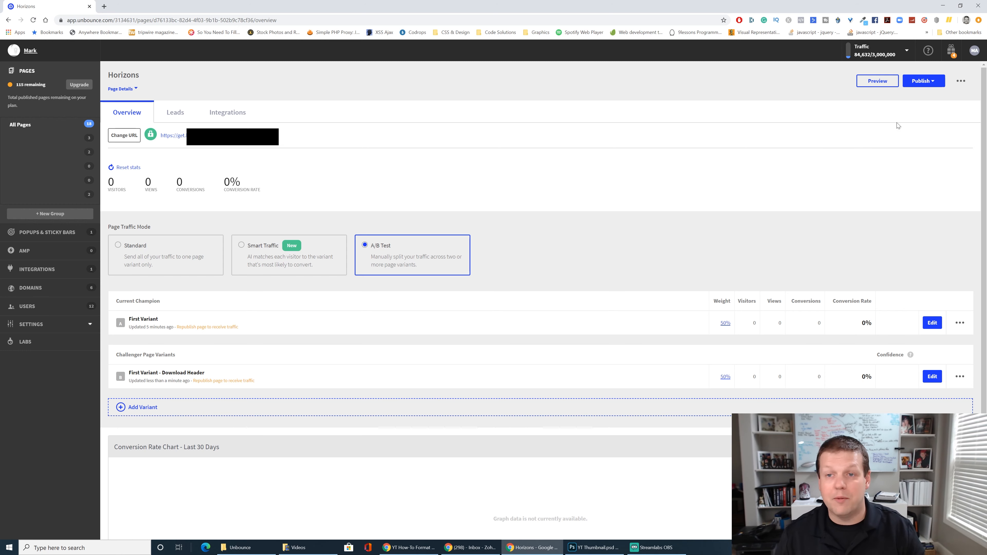
# Publish the Horizons page immediately with both variants
pyautogui.click(930, 87)
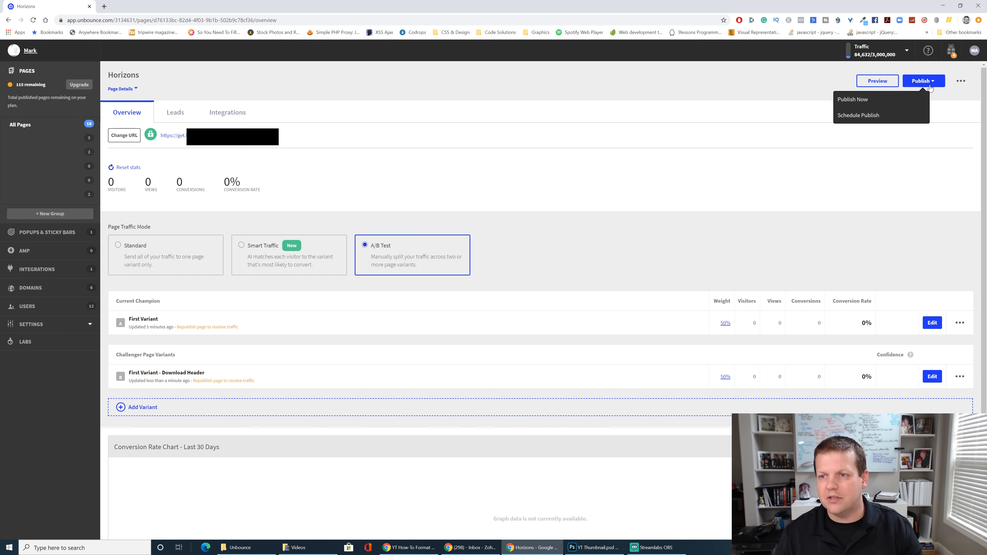
pyautogui.click(864, 101)
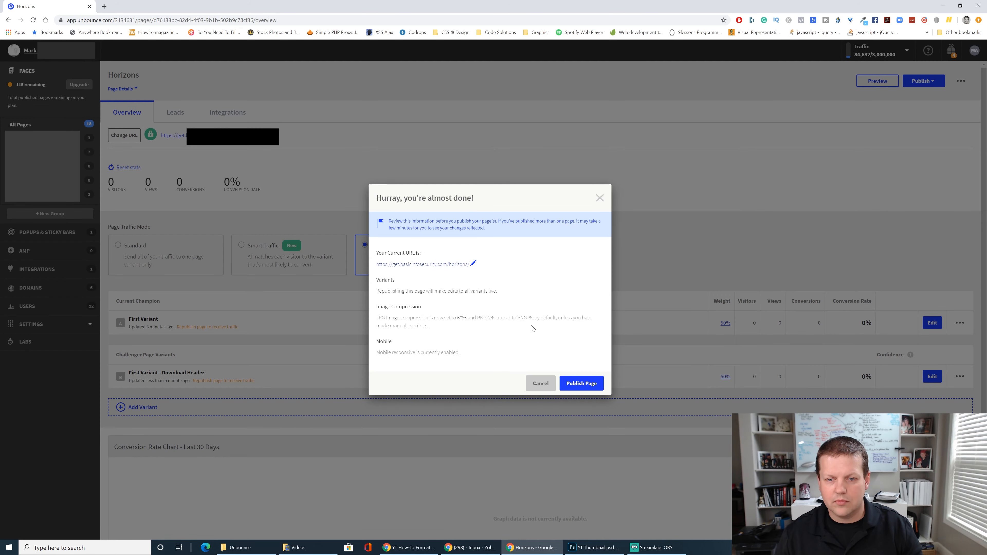
pyautogui.click(580, 383)
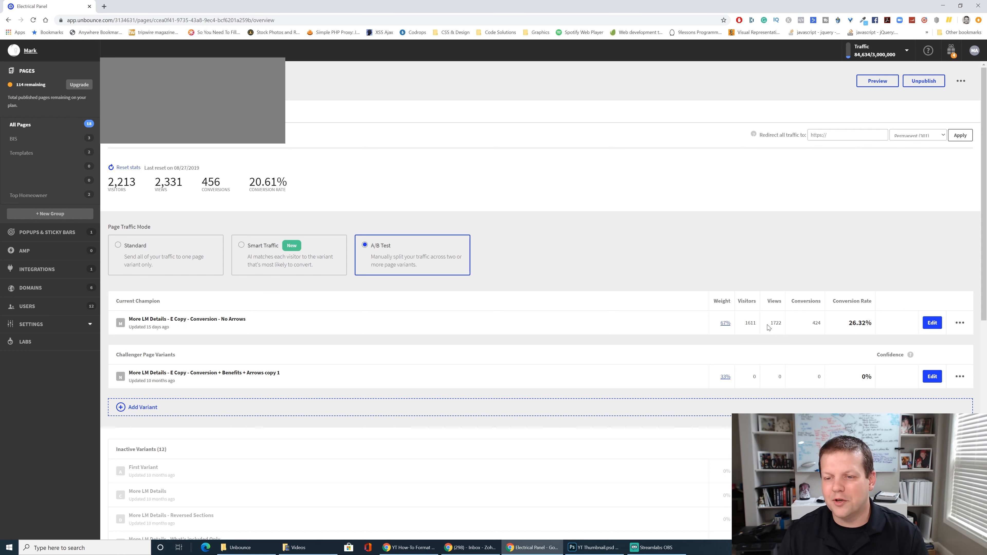
# Examine the visitor and conversion figures of the champion variant on the Electrical Panel page
pyautogui.doubleClick(747, 329)
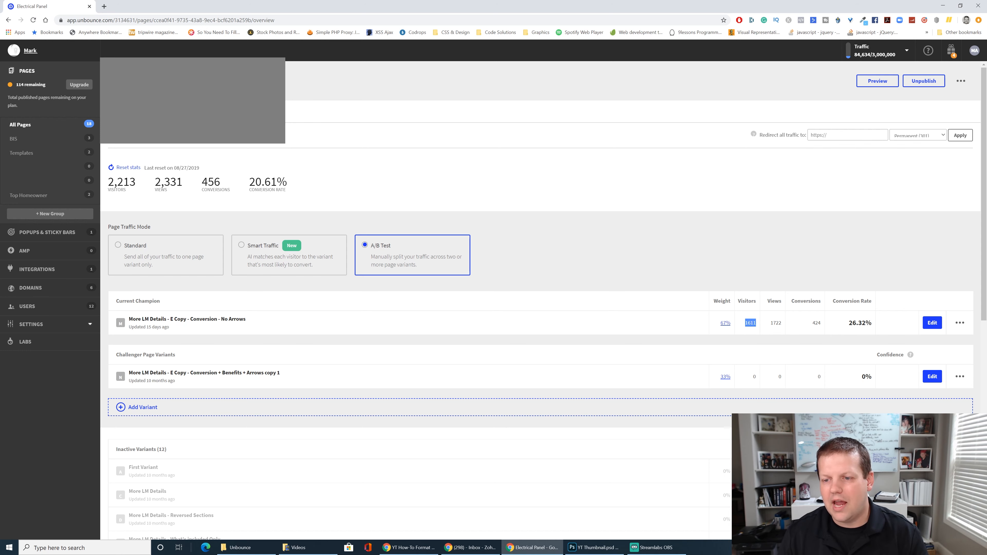
pyautogui.moveTo(812, 328); pyautogui.dragTo(857, 325)
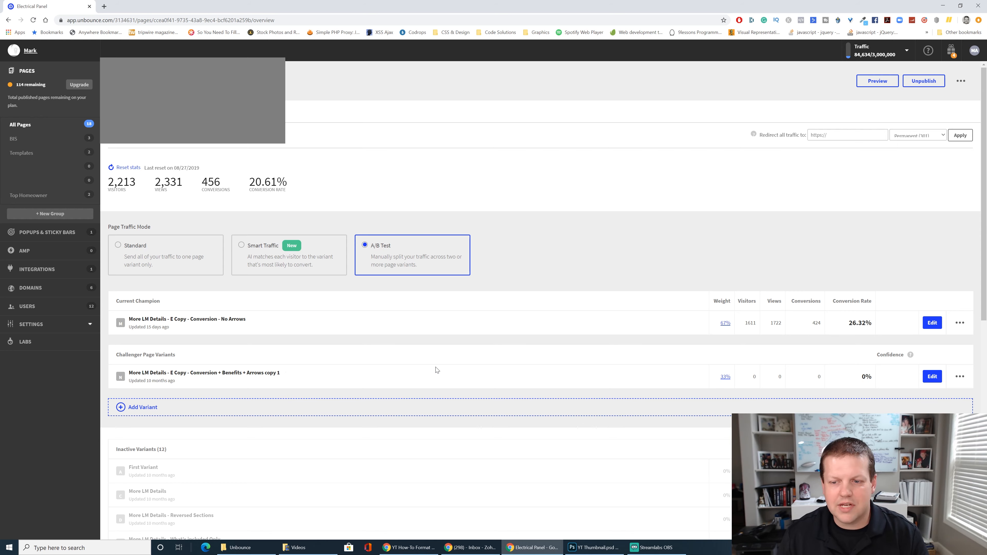
# Examine the conversion rates of the inactive variants on the Electrical Panel page and compare them with the current champion's rate
pyautogui.scroll(-6, 437, 370)
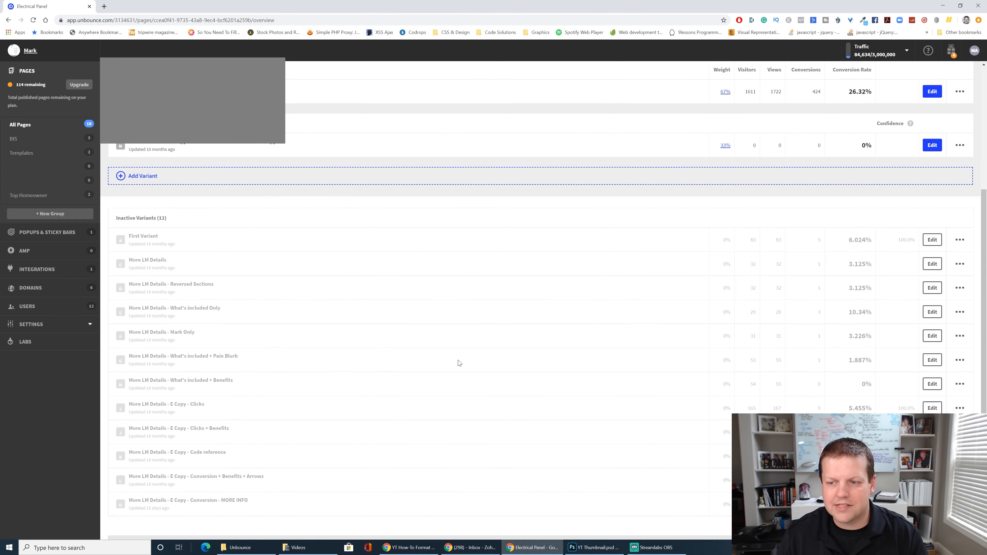
pyautogui.scroll(-1, 458, 362)
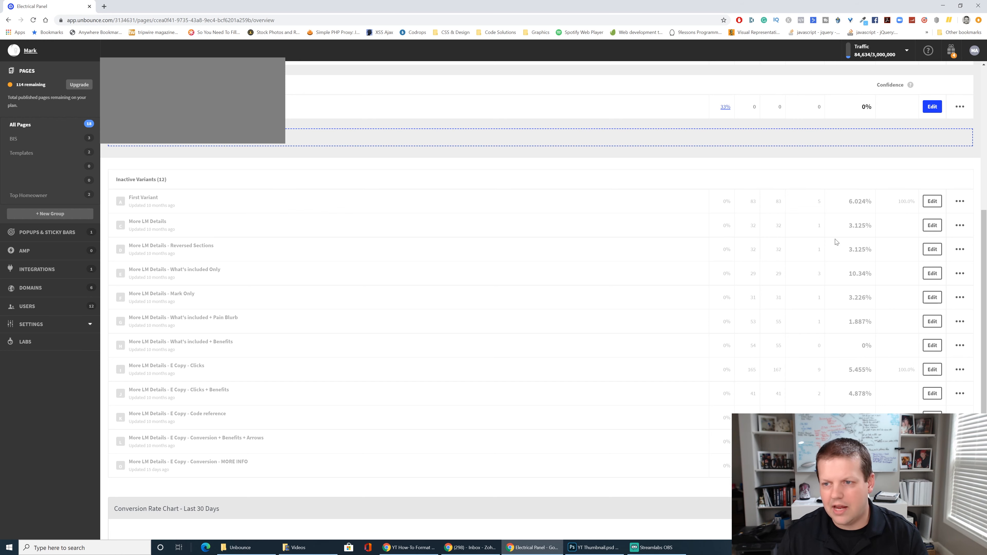
pyautogui.moveTo(849, 202); pyautogui.dragTo(855, 202)
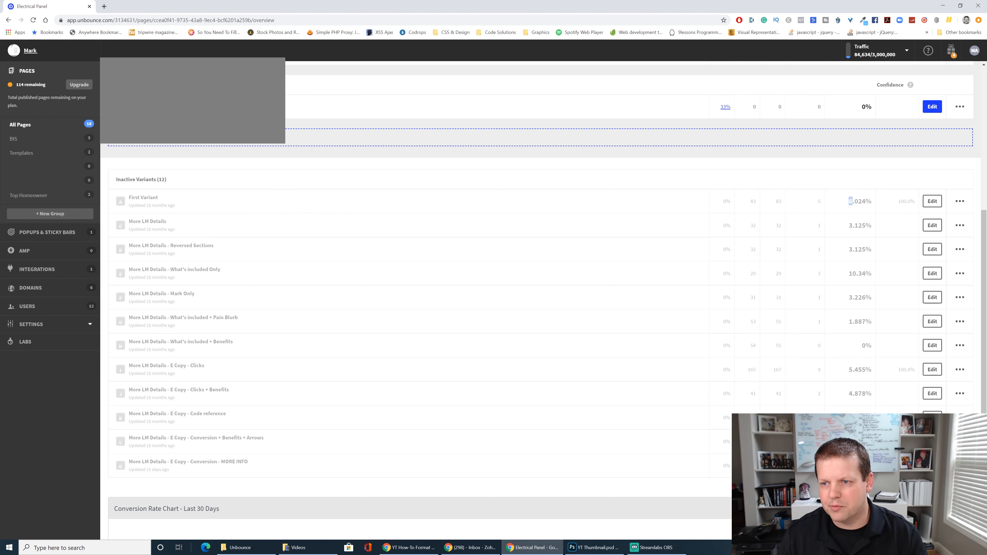
pyautogui.click(850, 204)
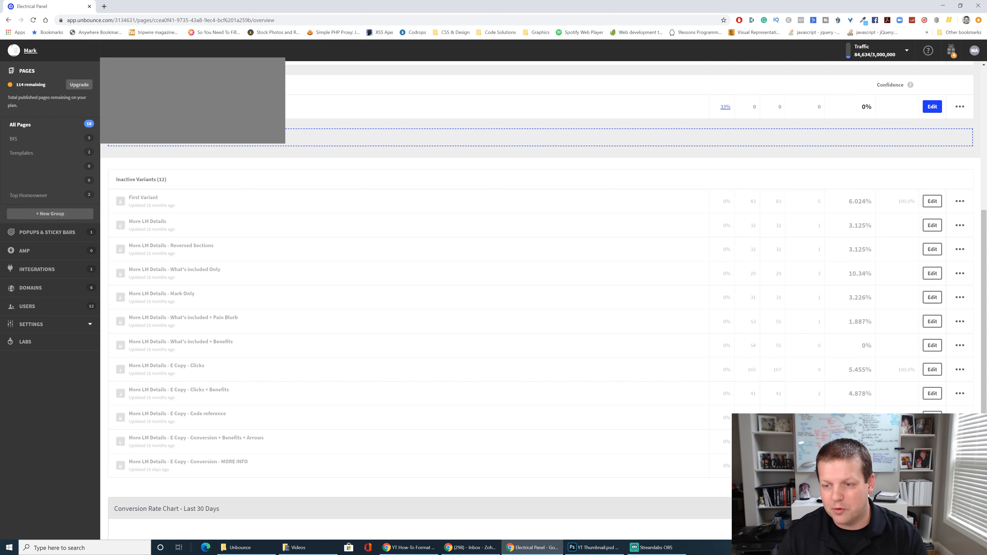
pyautogui.moveTo(862, 346); pyautogui.dragTo(872, 346)
pyautogui.click(854, 350)
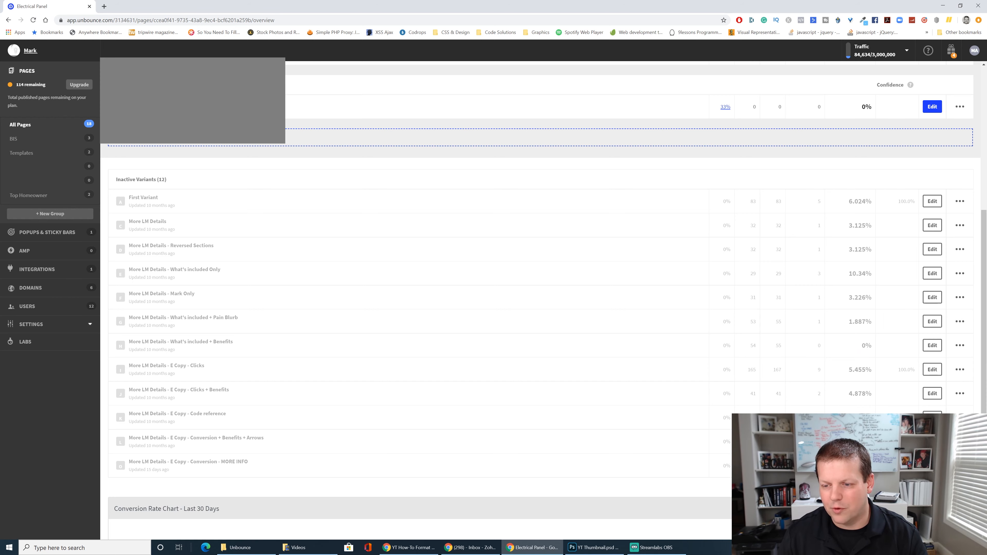
pyautogui.scroll(7, 837, 328)
pyautogui.moveTo(848, 325); pyautogui.dragTo(858, 330)
pyautogui.click(836, 262)
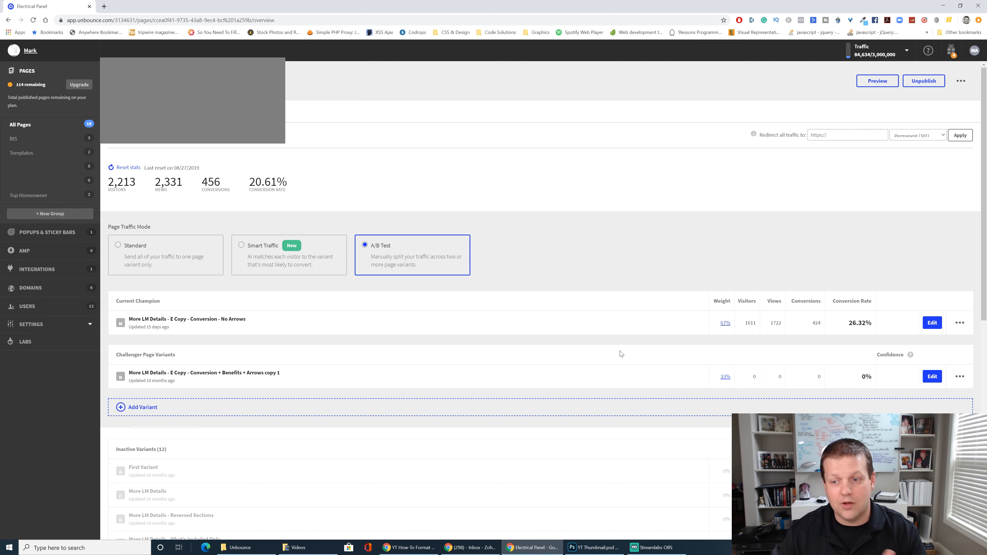
pyautogui.scroll(-5, 621, 354)
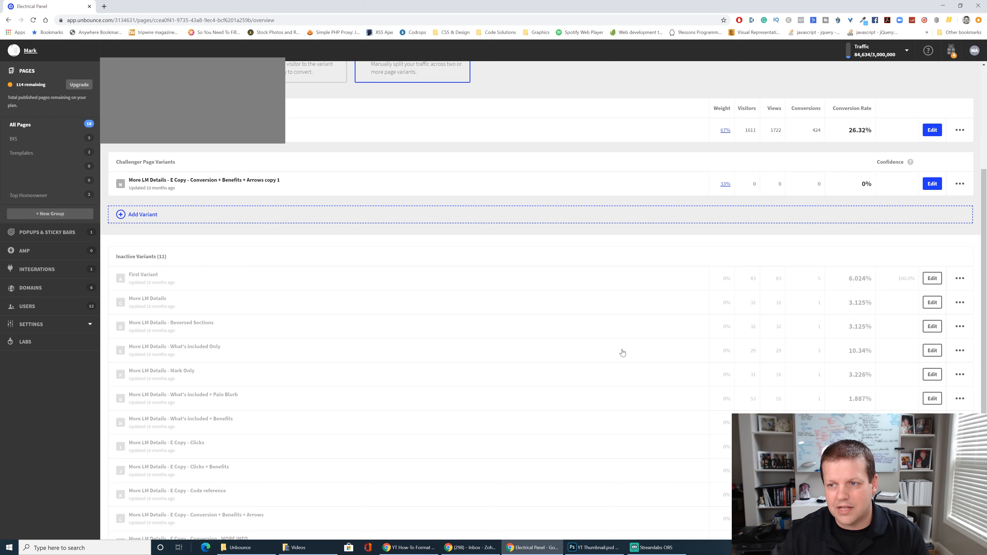